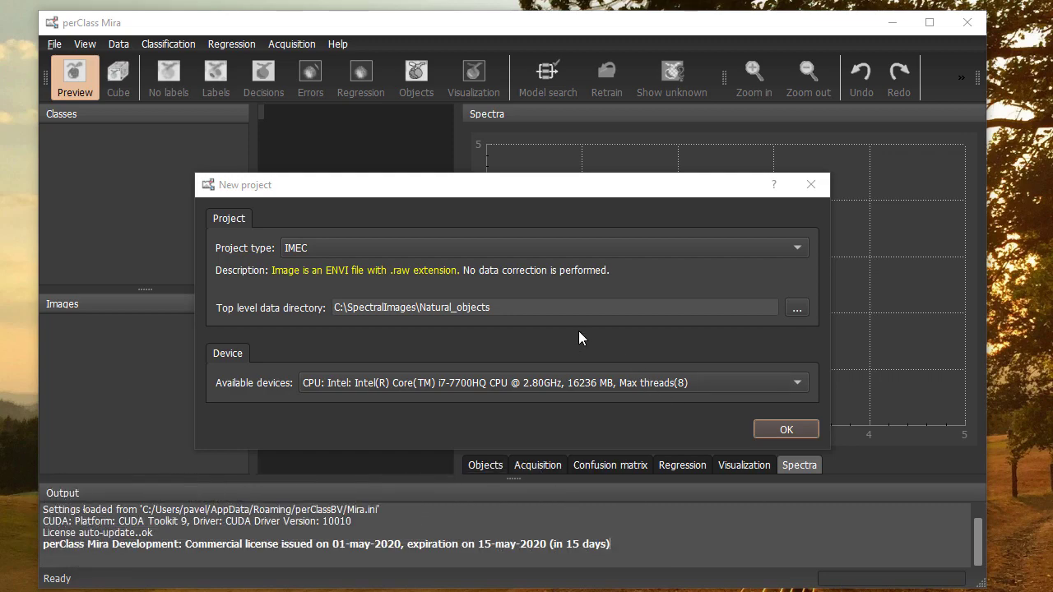
Create a SpecIm LUMO (FX series) project on Natural_objects using the CUDA GeForce GTX 1050 device
click(440, 195)
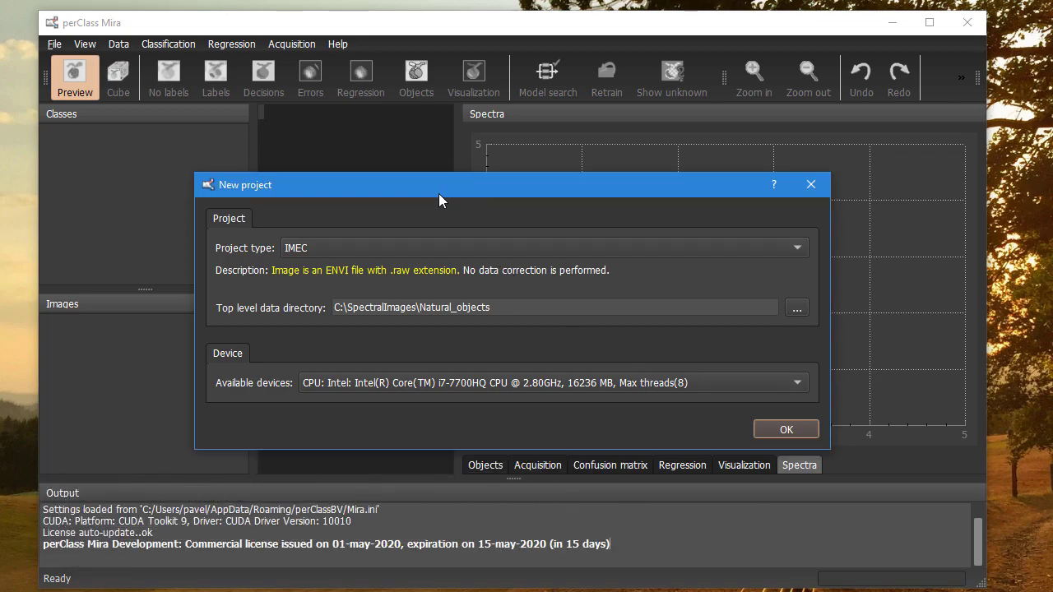
click(382, 250)
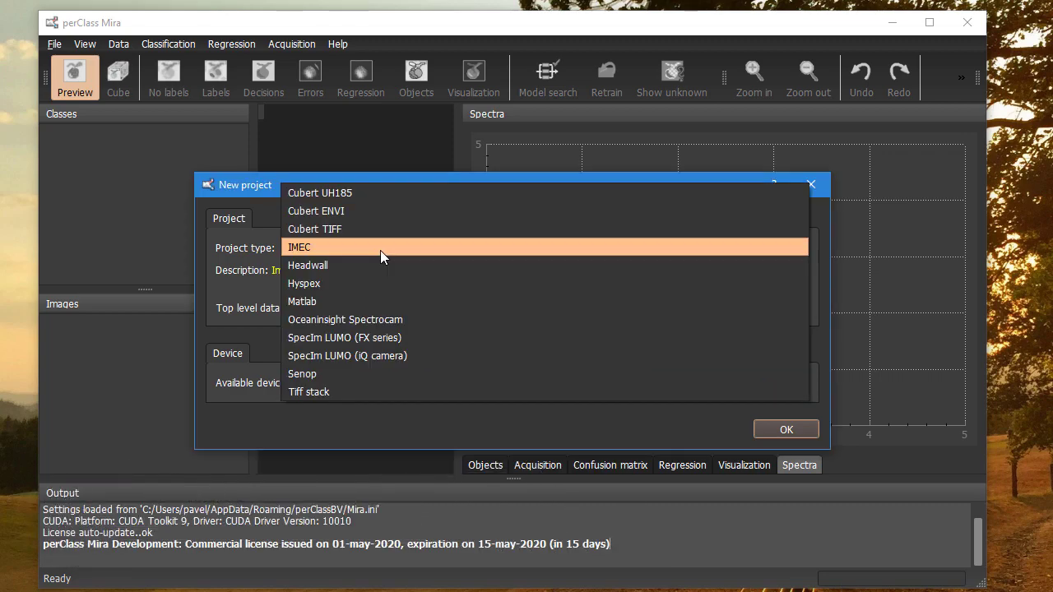
click(398, 339)
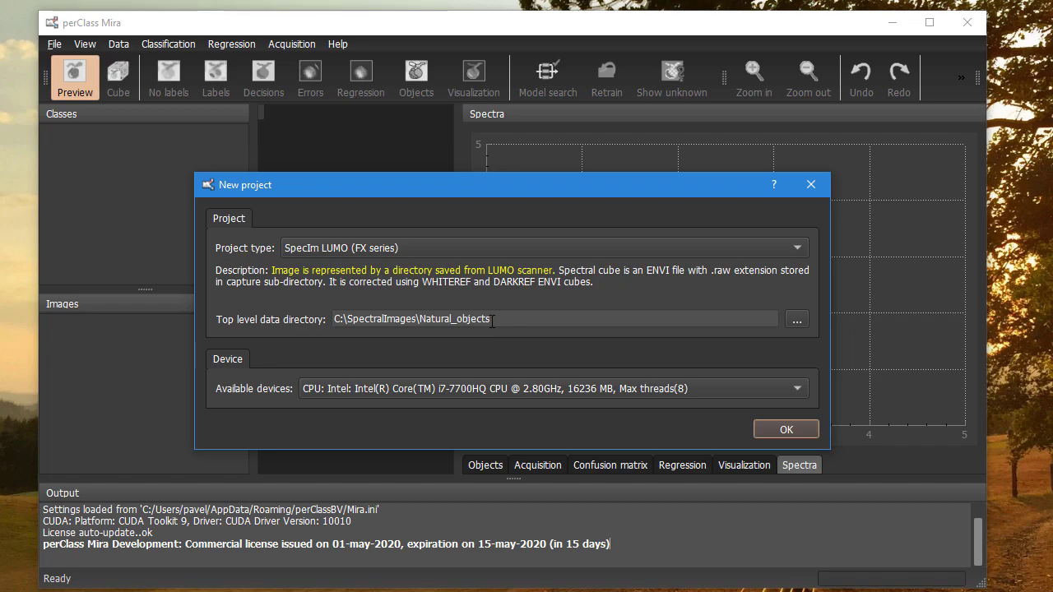
click(463, 390)
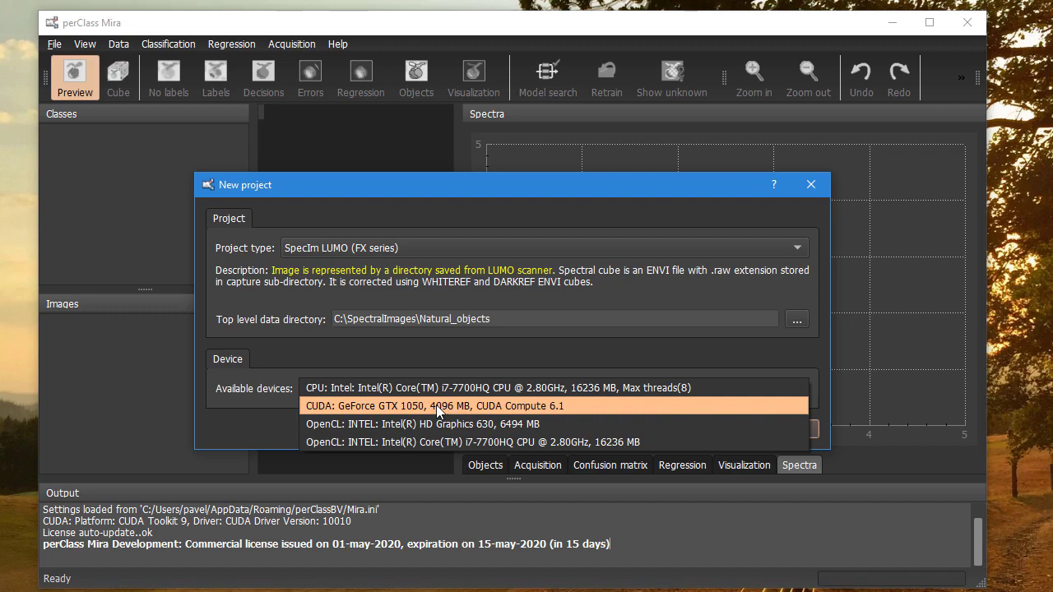
click(436, 406)
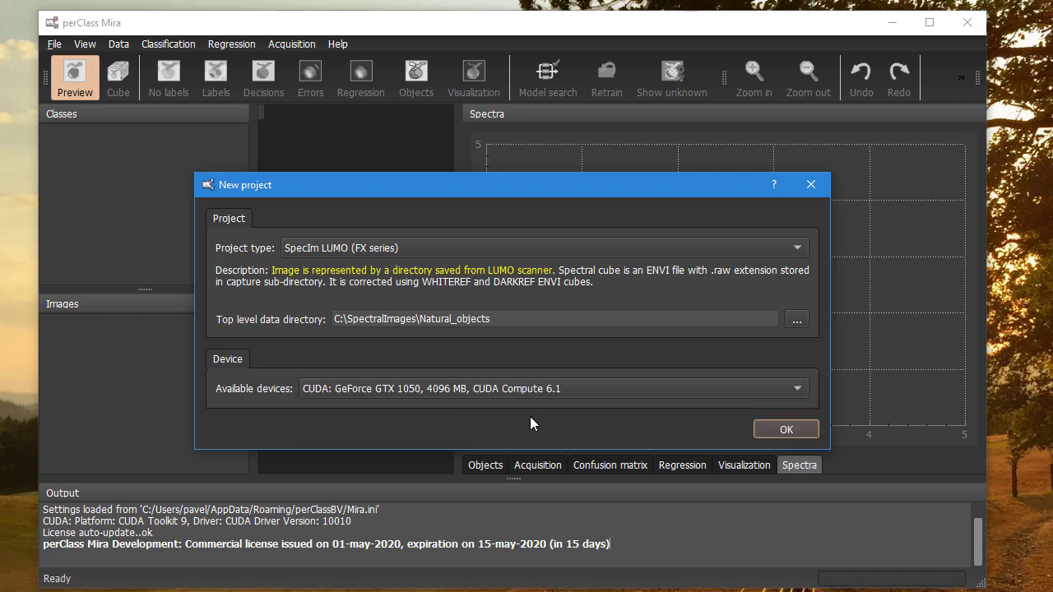
click(765, 432)
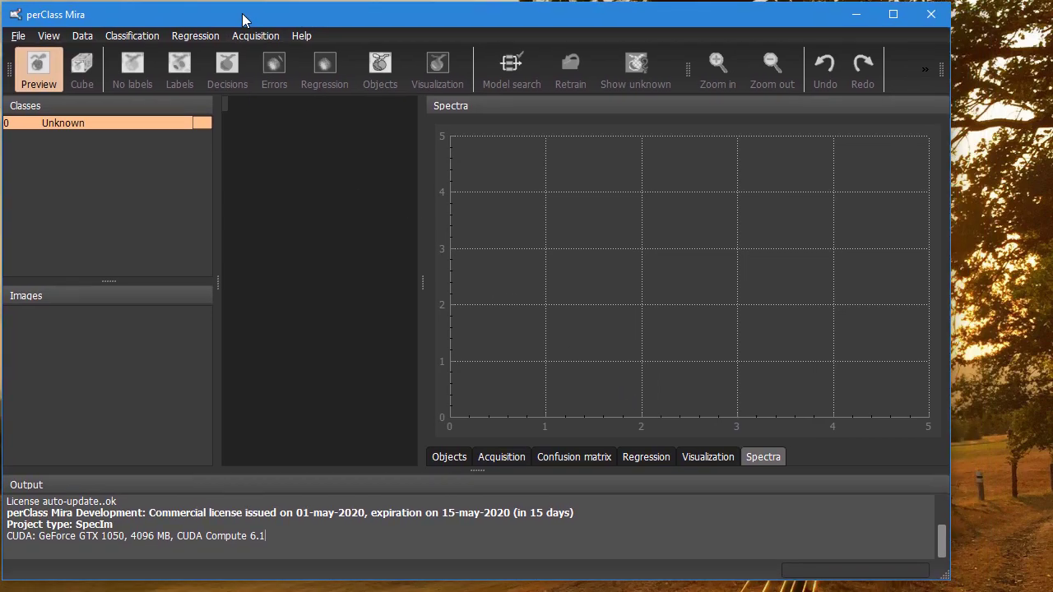
Maximize the window and add the Druiven_open_2_2018-07-05_08-02-53 scan folder to the project
drag(948, 579, 1046, 587)
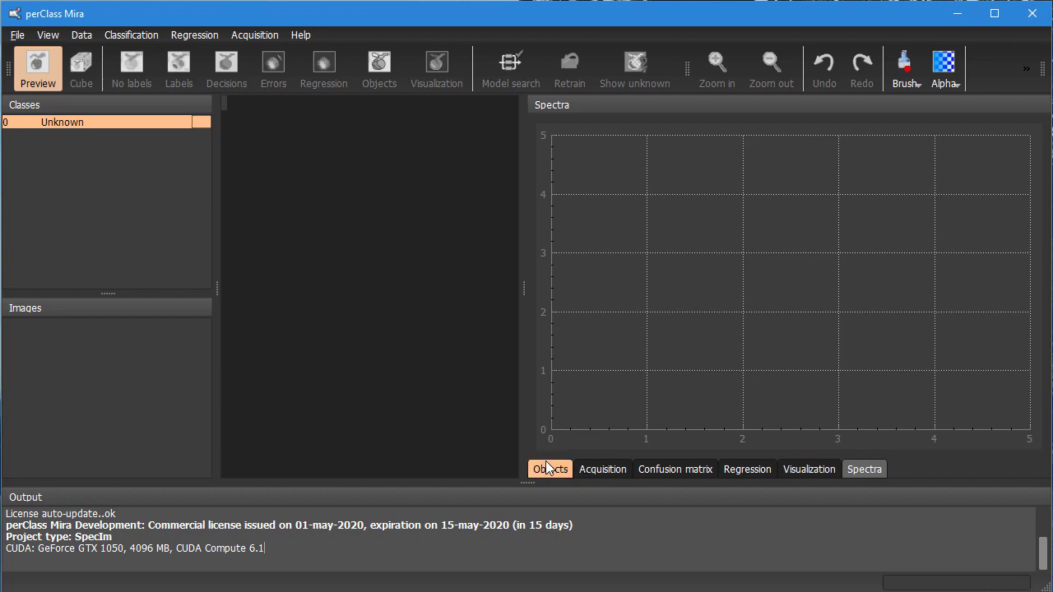
right_click(79, 358)
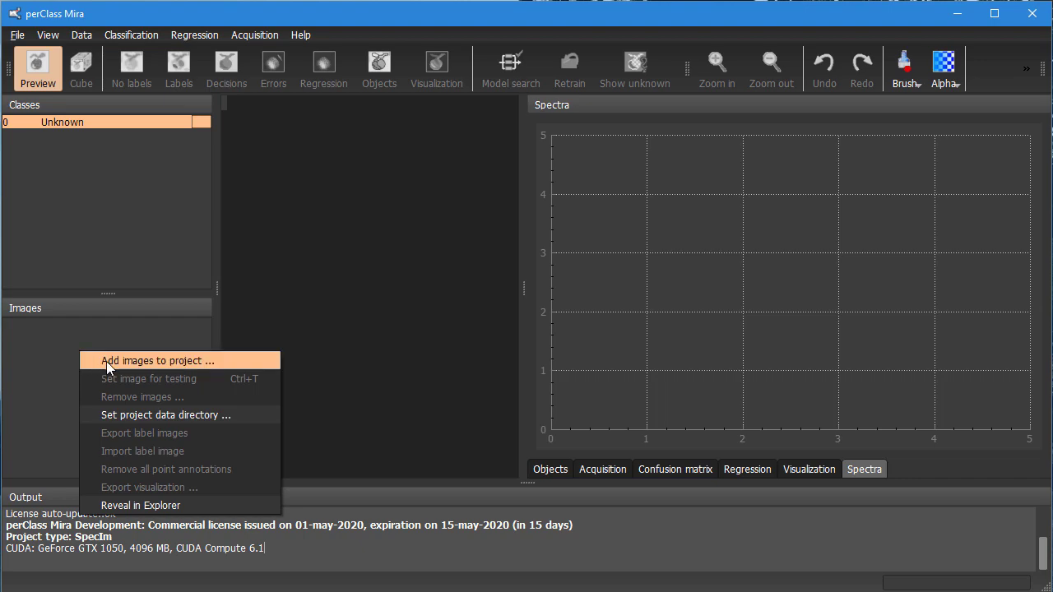
click(113, 362)
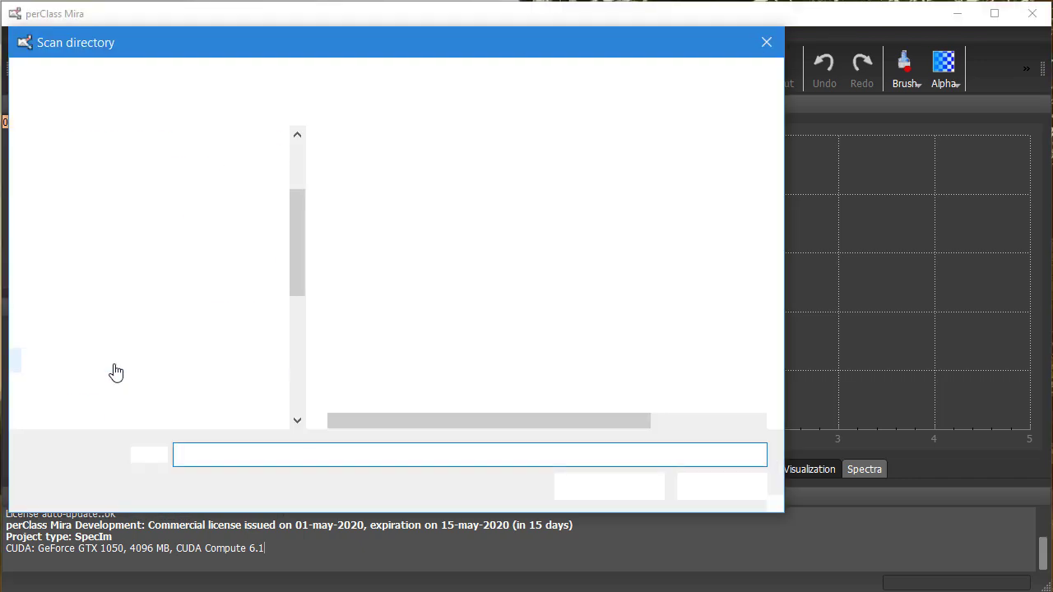
click(394, 174)
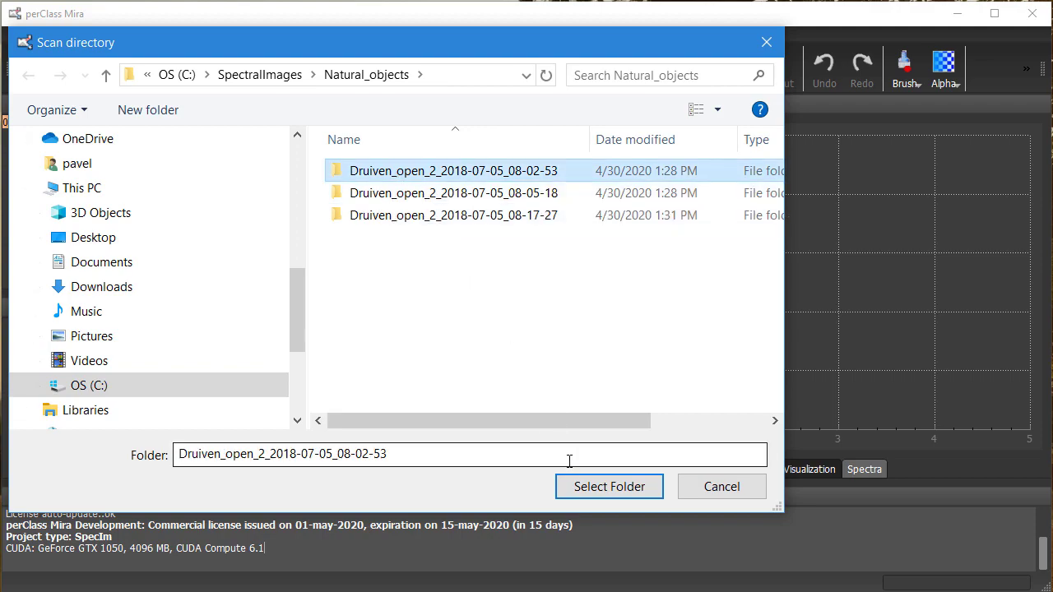
click(569, 486)
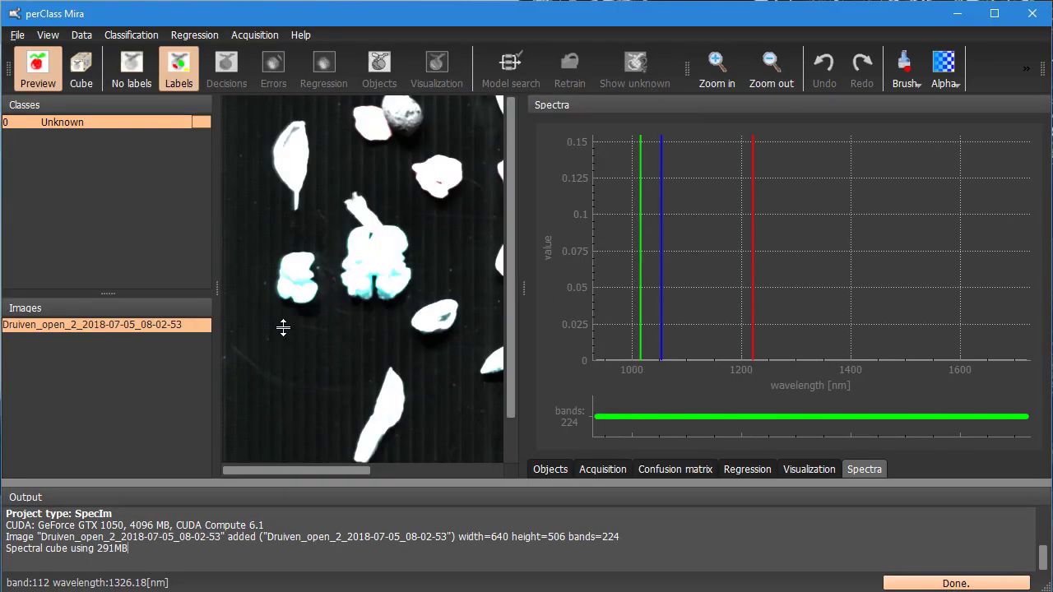
Widen the image view and shift the blue, red and green preview bands for pink, cyan and white objects
drag(219, 320, 162, 322)
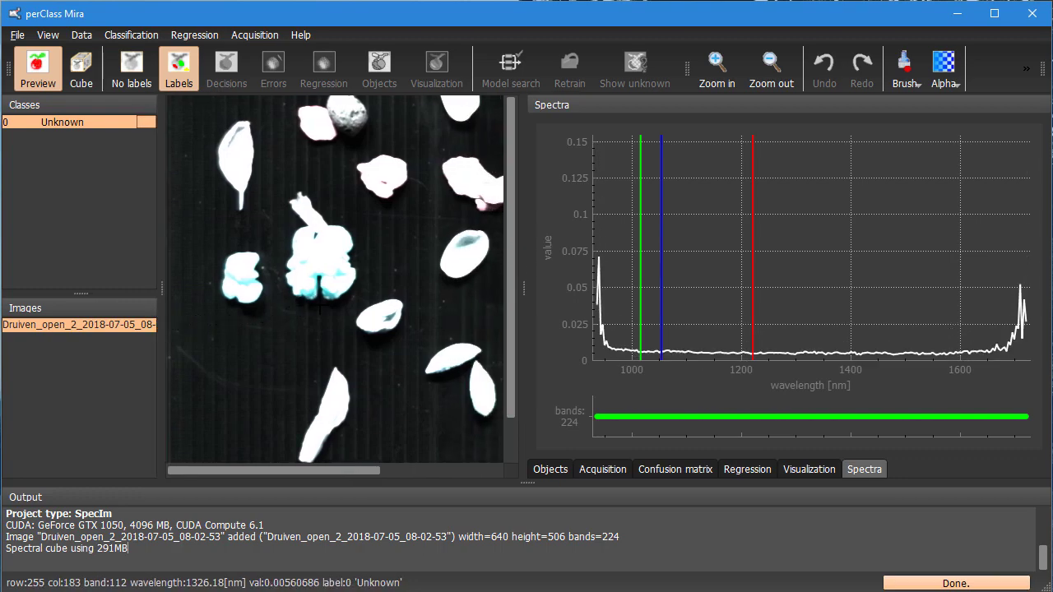
drag(523, 329, 589, 333)
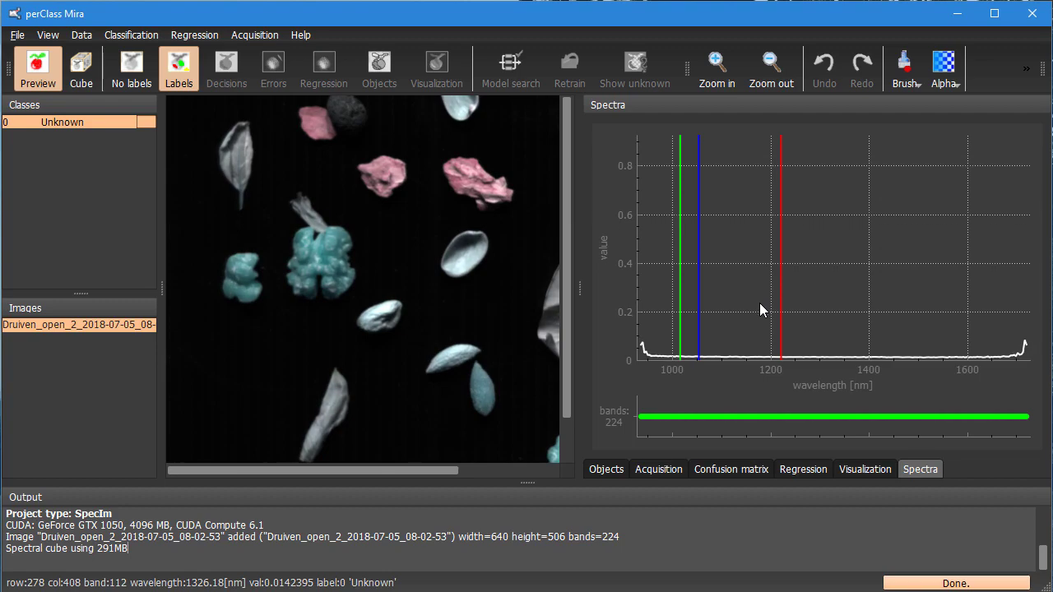
mouse_move(699, 304)
mouse_down()
mouse_move(672, 305)
mouse_move(783, 312)
mouse_move(653, 313)
mouse_up()
mouse_move(781, 318)
mouse_down()
mouse_move(675, 306)
mouse_move(786, 312)
mouse_up()
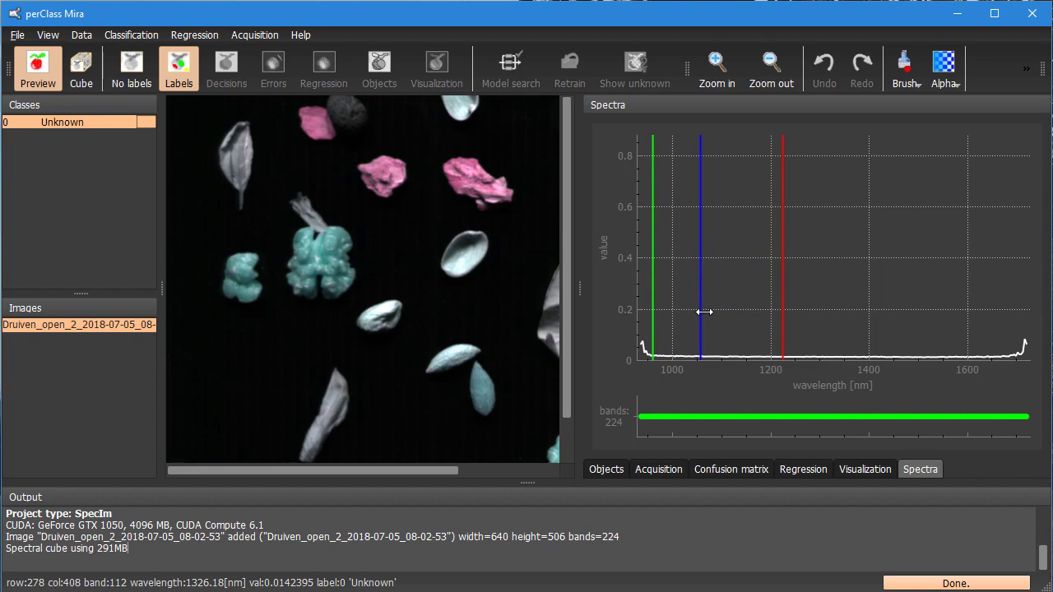
drag(700, 309, 710, 309)
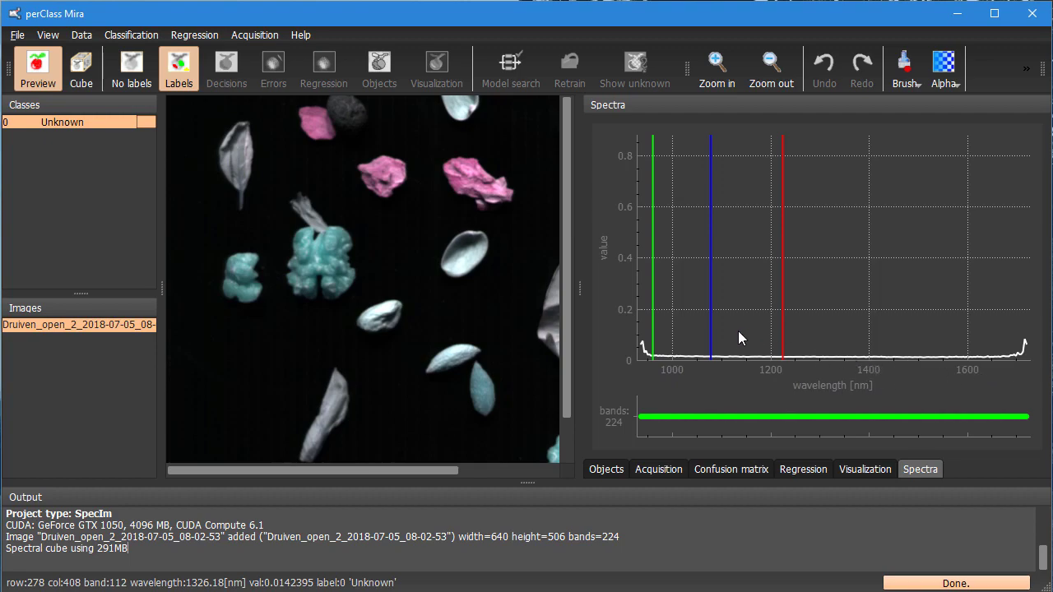
drag(654, 322, 709, 326)
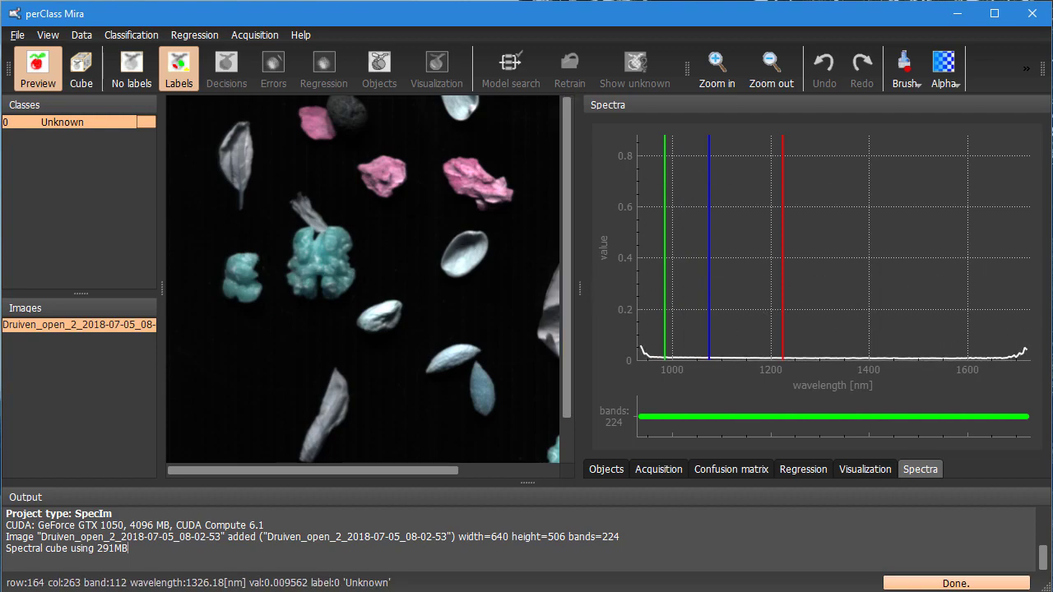
scroll(388, 230, down, 1)
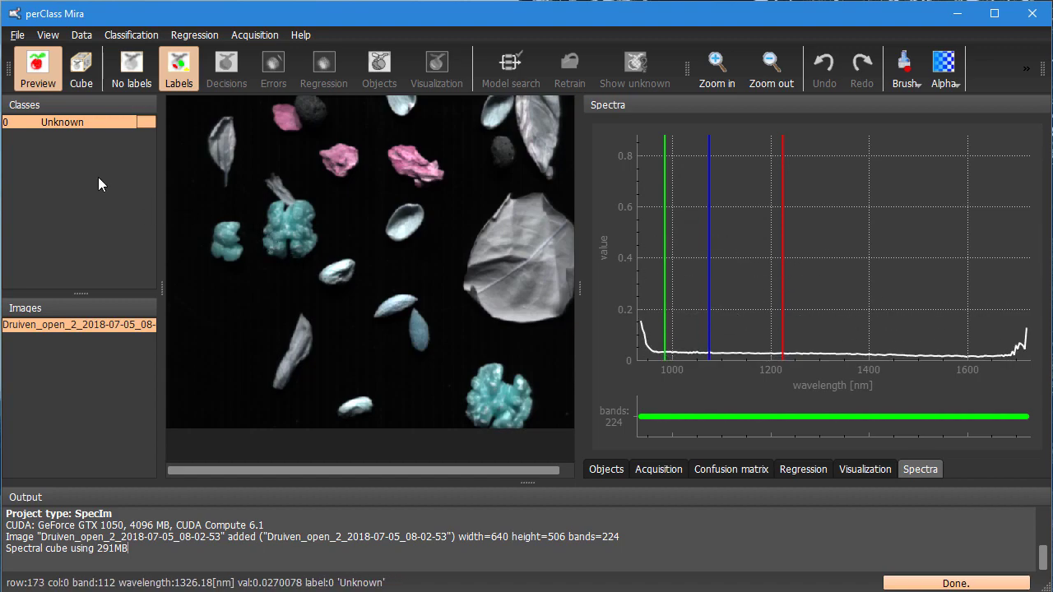
Switch to Cube view showing band 89 (1245.4 nm) in greyscale
click(81, 73)
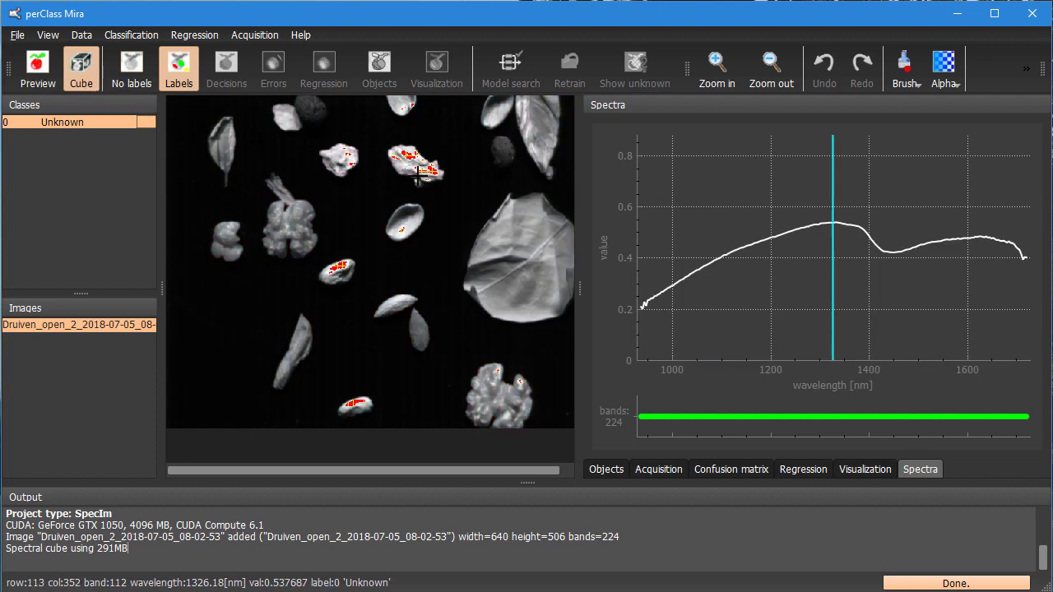
drag(832, 251, 792, 264)
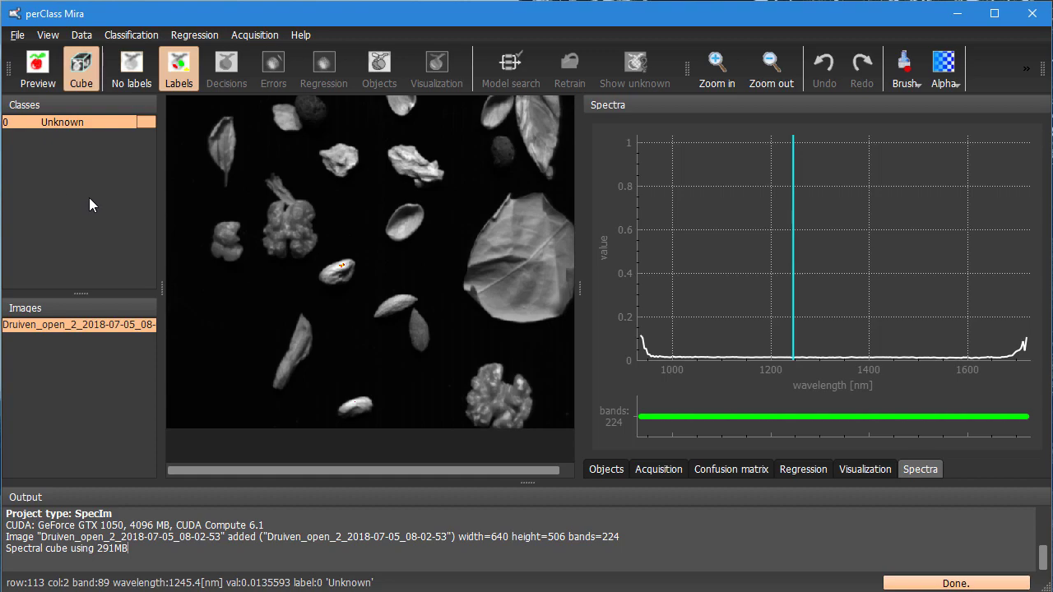
Create a 'background' class and paint three background patches between the objects
right_click(53, 159)
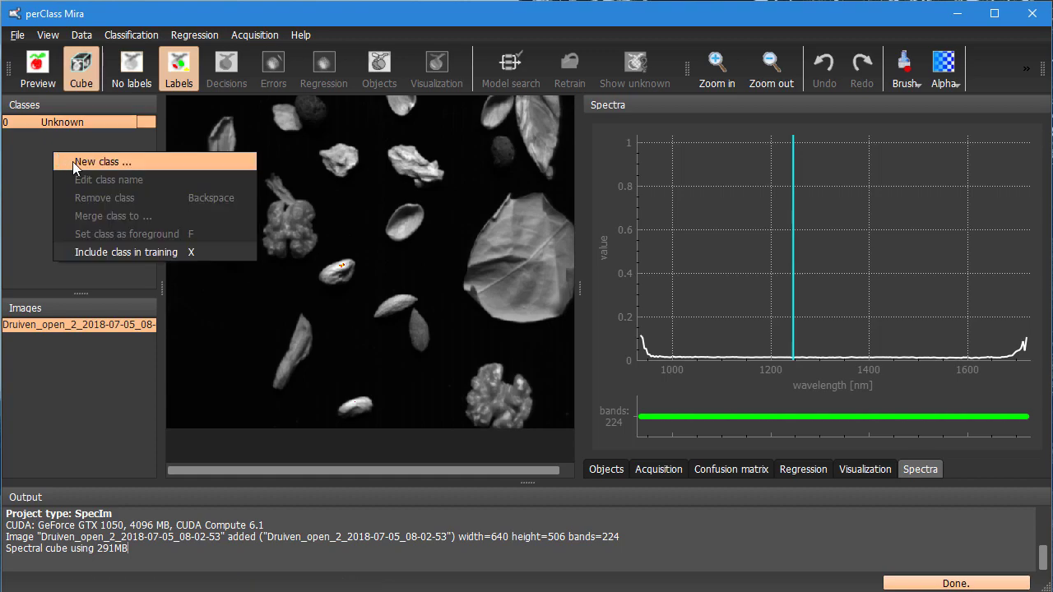
click(84, 163)
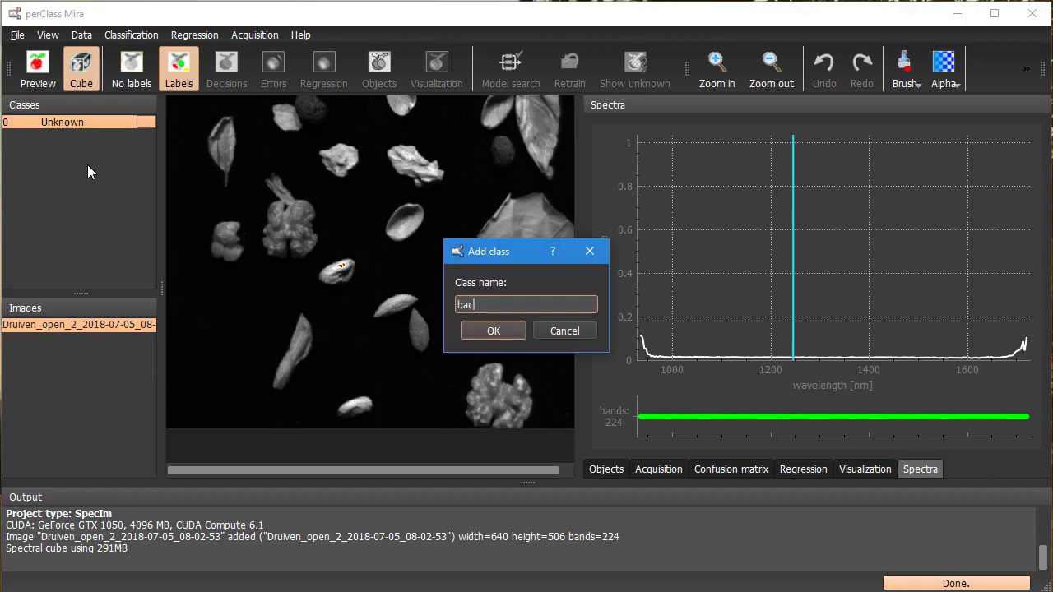
text(background)
key(Return)
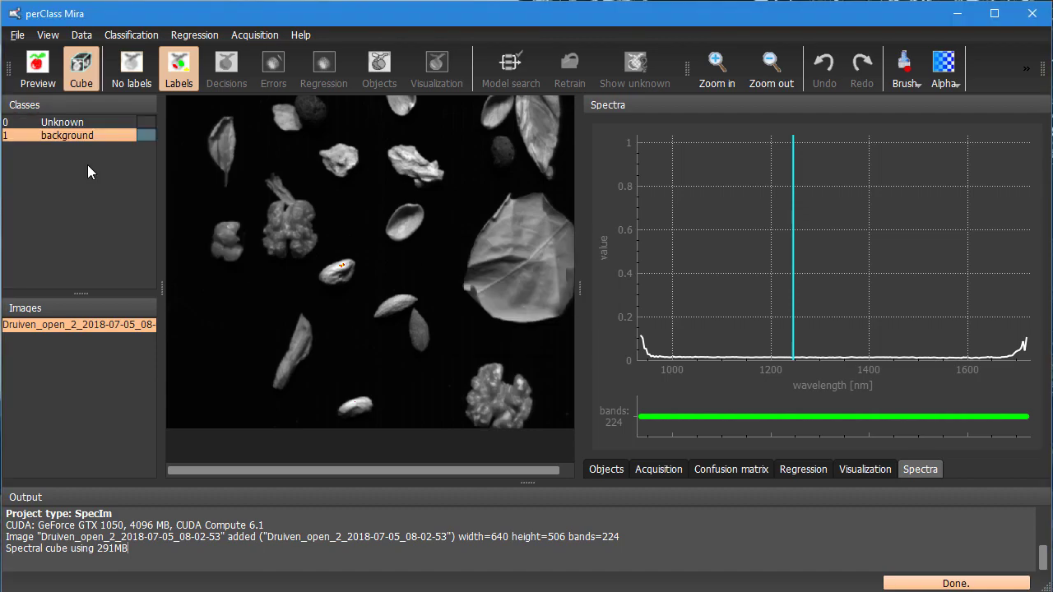
drag(196, 181, 186, 222)
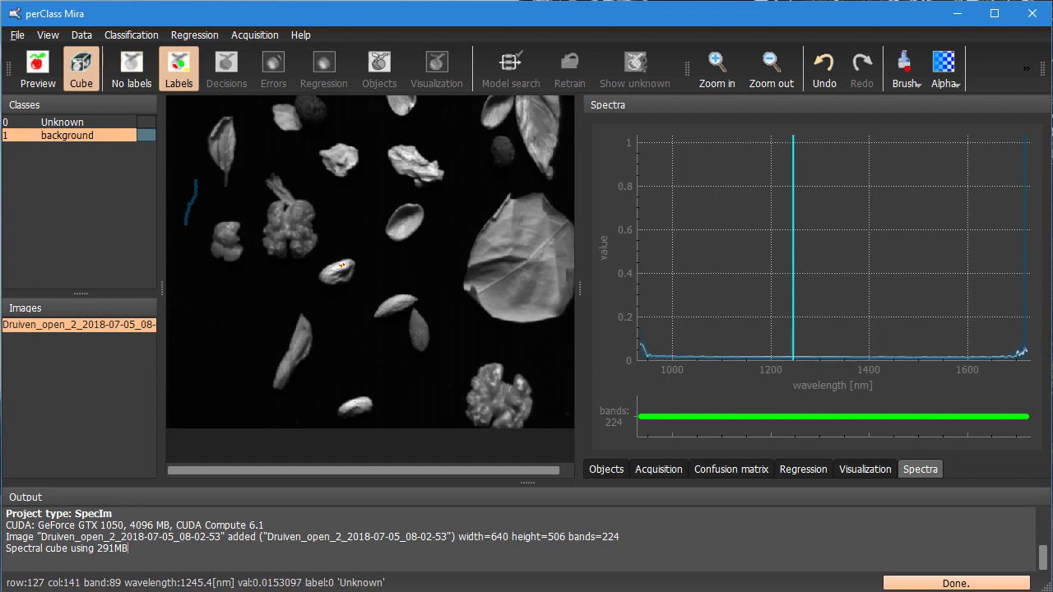
drag(257, 159, 301, 165)
drag(329, 200, 355, 216)
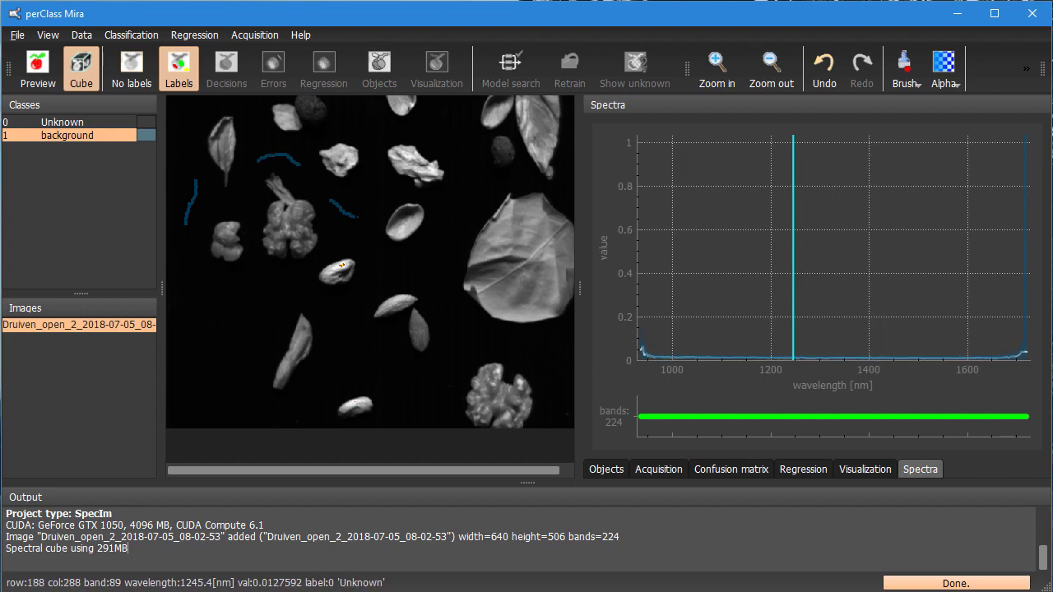
Keep the labelling brush size at 5 and zoom on the grain cluster
click(912, 84)
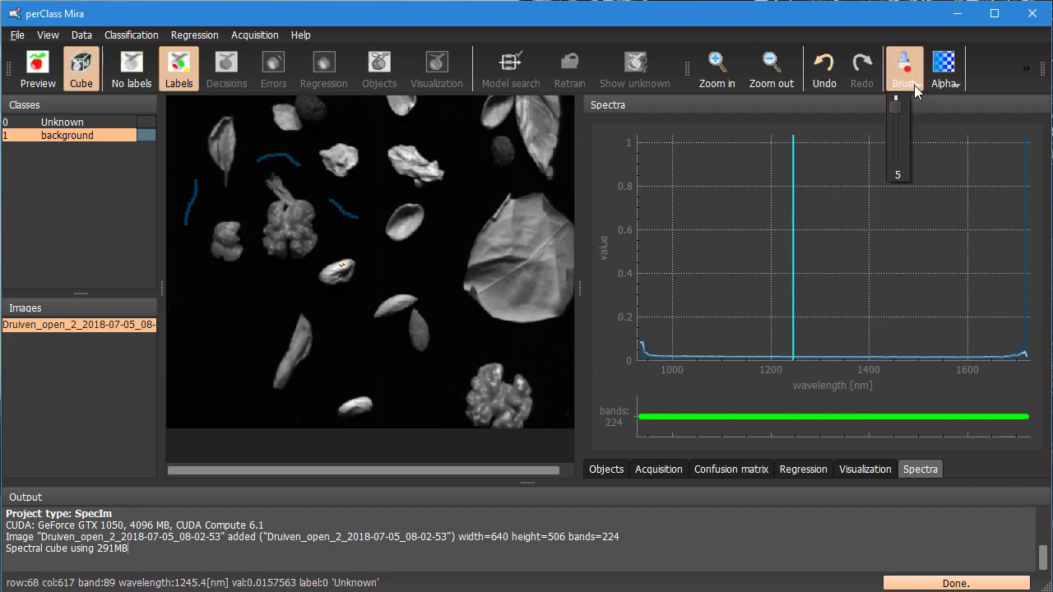
drag(895, 104, 899, 104)
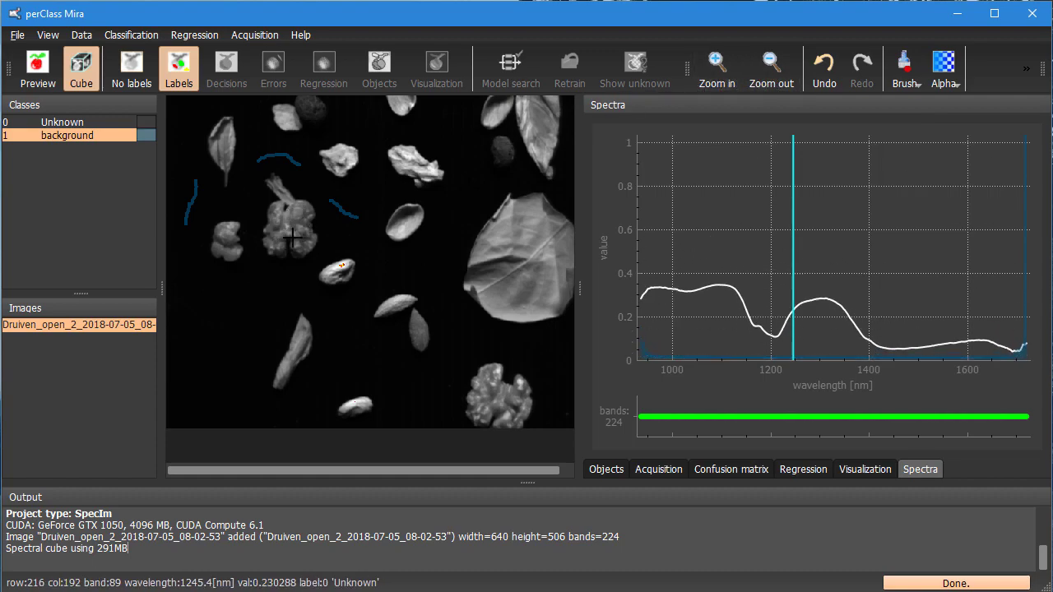
scroll(302, 247, up, 3)
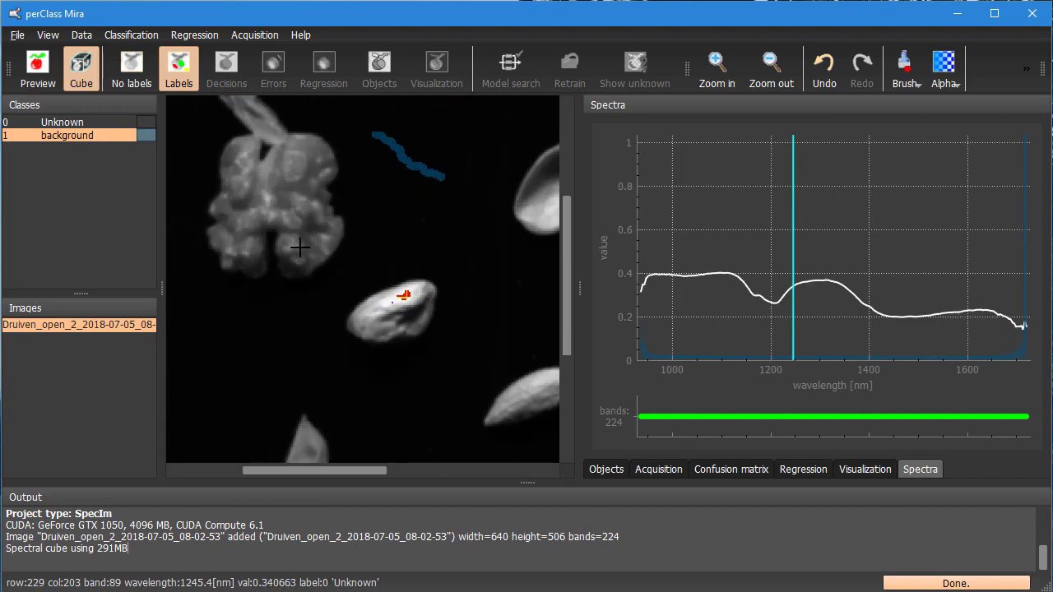
scroll(300, 247, down, 1)
scroll(300, 247, up, 1)
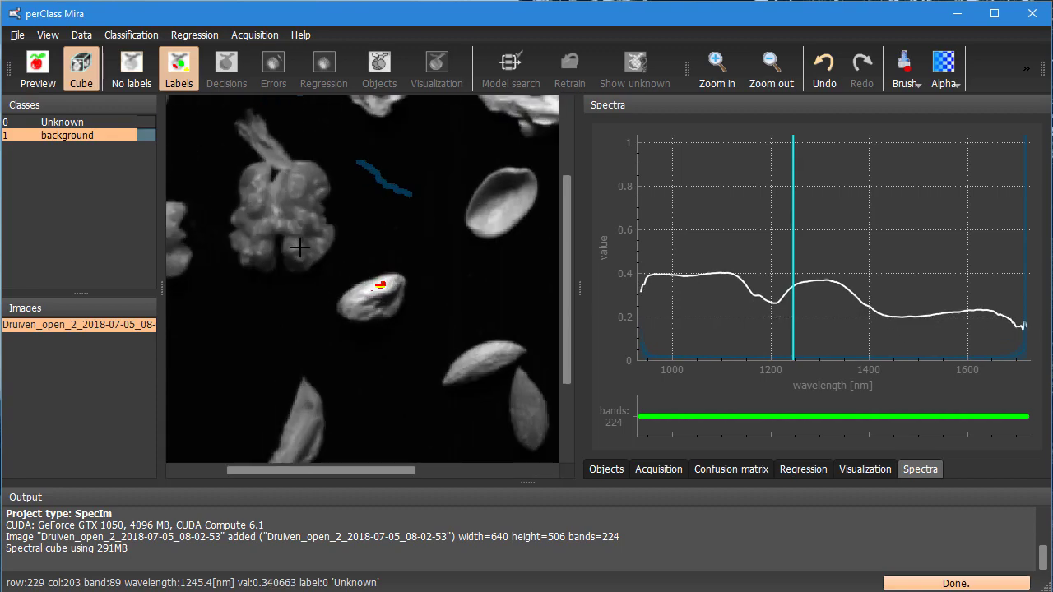
Create a new class named 'product'
right_click(50, 159)
click(62, 169)
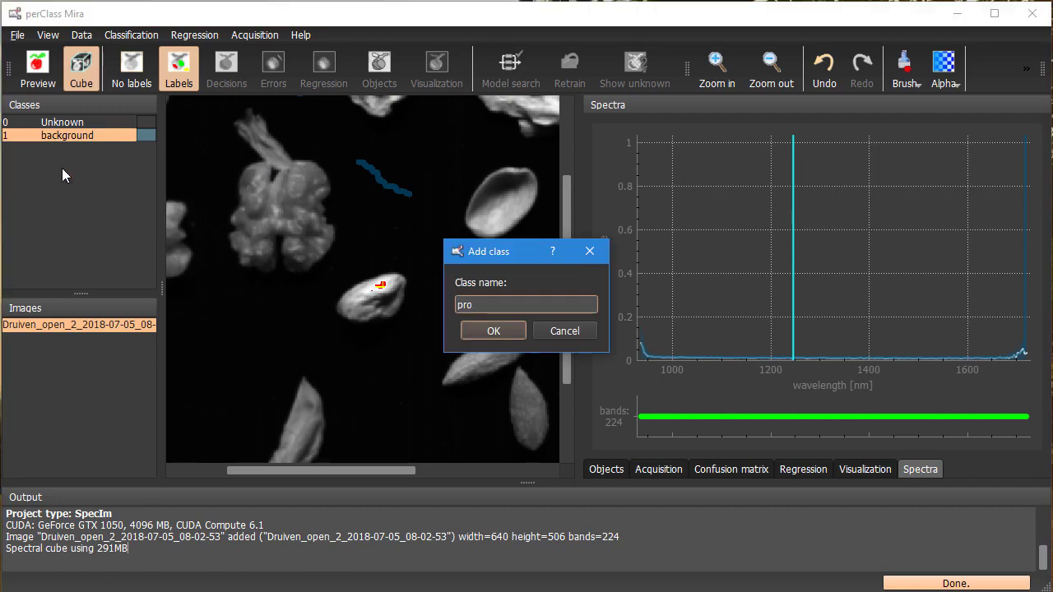
text(product)
key(Return)
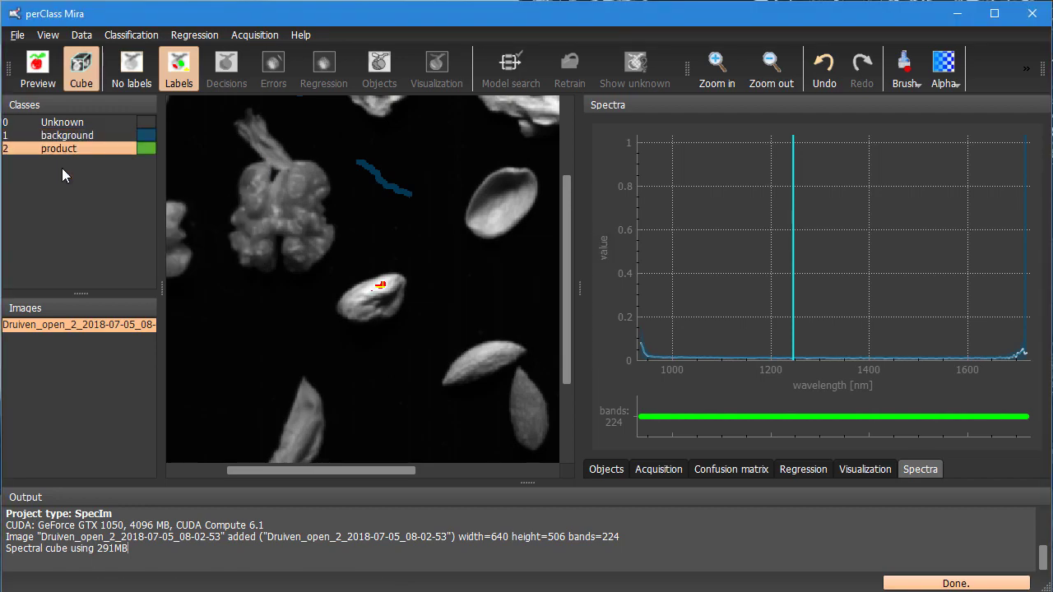
Paint three product strokes across the grain cluster, then zoom out
mouse_move(236, 245)
mouse_down()
mouse_move(263, 265)
mouse_move(263, 201)
mouse_move(303, 185)
mouse_up()
drag(313, 234, 300, 253)
drag(306, 201, 312, 176)
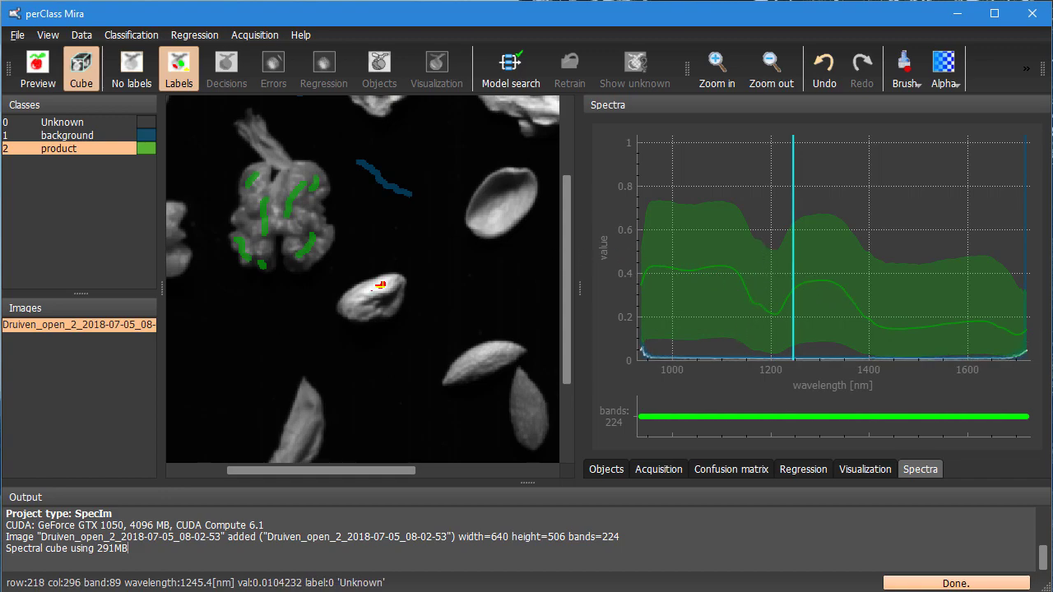
scroll(350, 216, down, 1)
scroll(370, 280, down, 2)
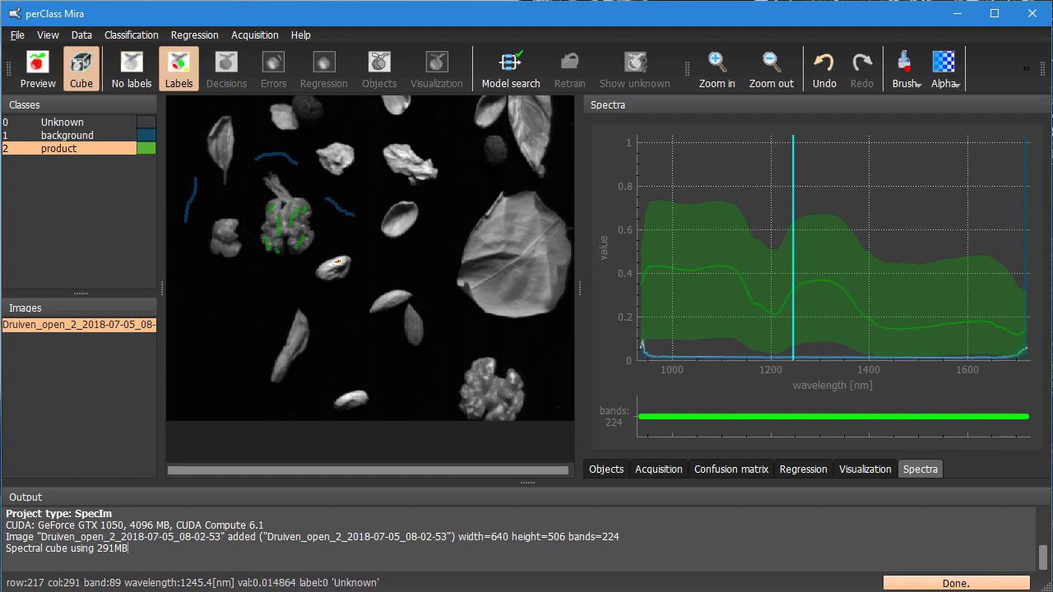
Train classifier #1 on 1815 samples and make its decision overlay semi-transparent
click(523, 86)
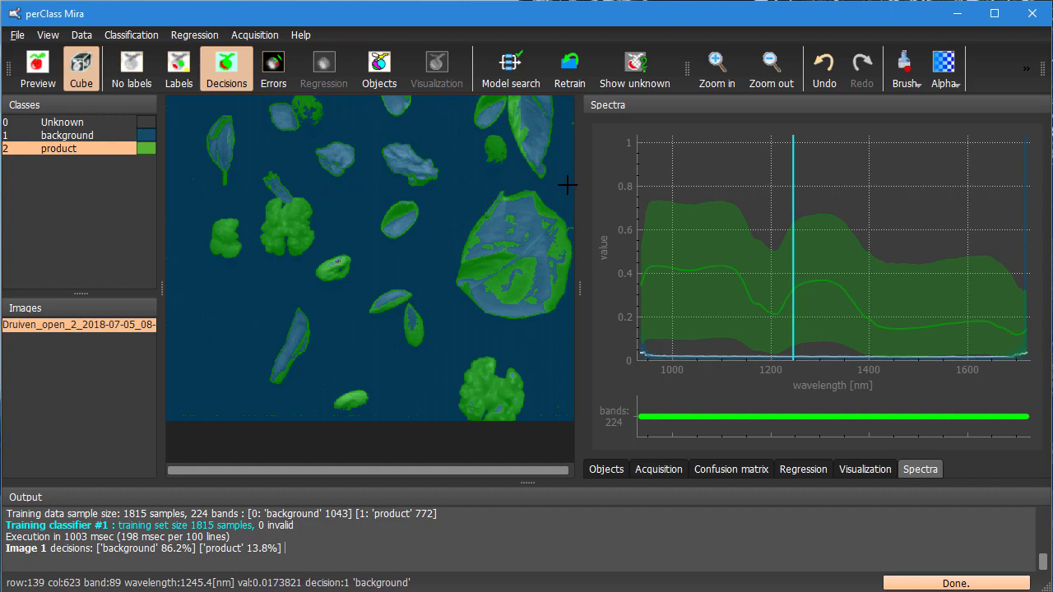
click(950, 89)
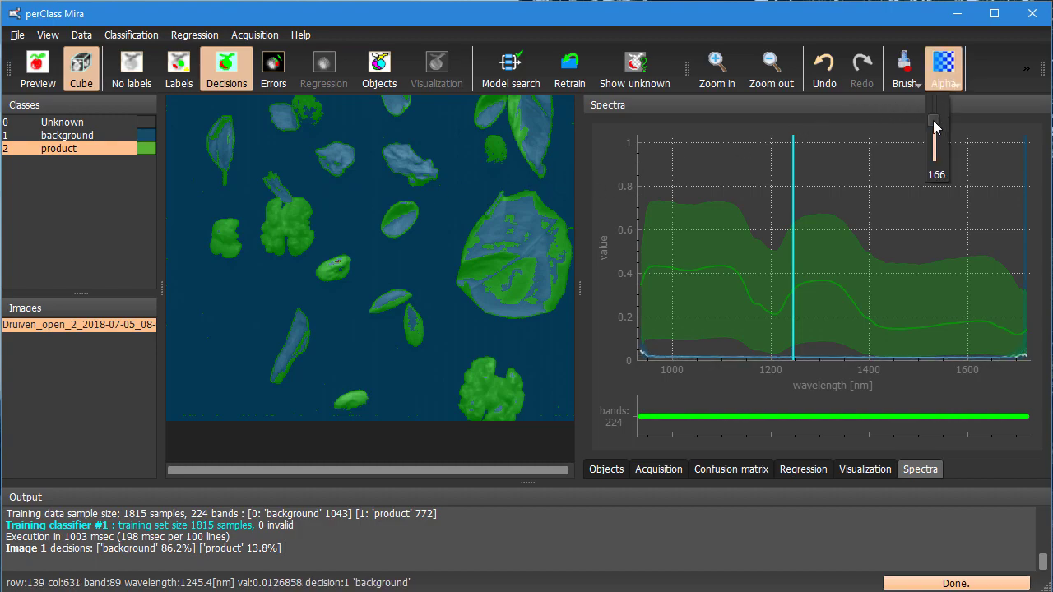
drag(933, 120, 933, 164)
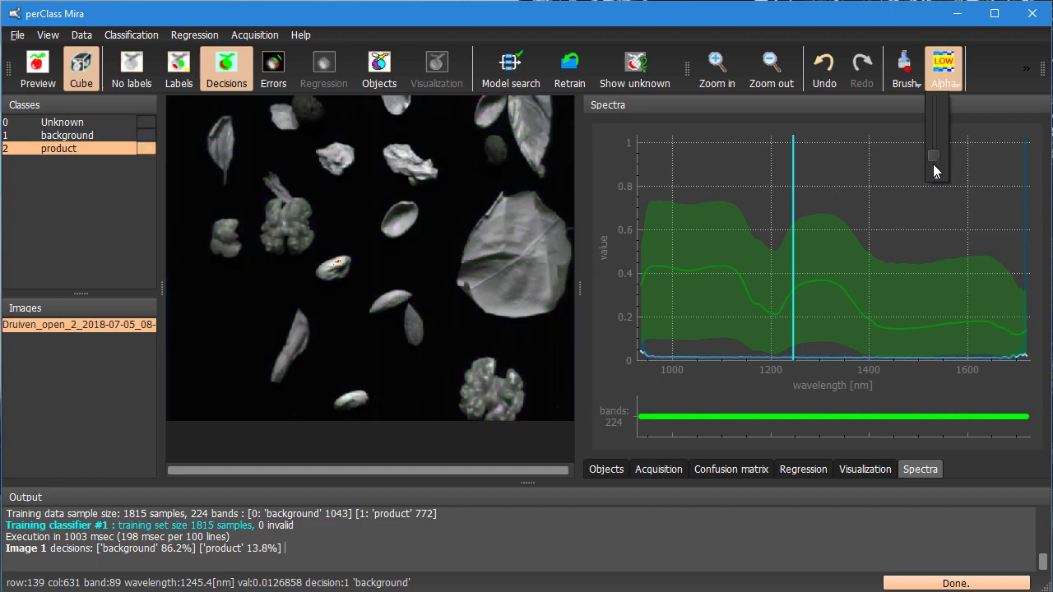
mouse_move(935, 156)
drag(934, 156, 939, 103)
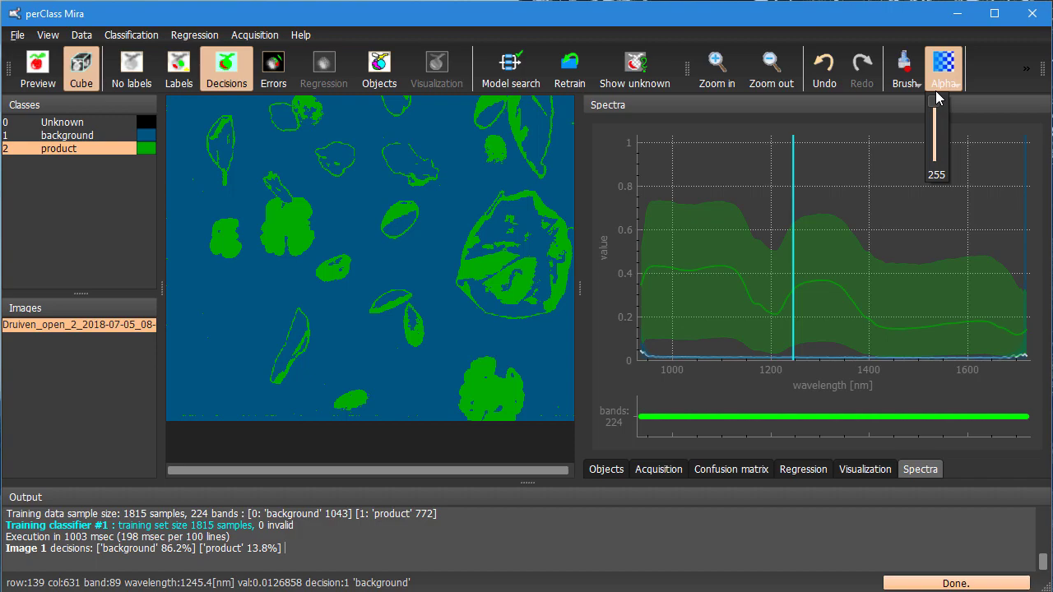
mouse_move(935, 100)
mouse_down()
mouse_move(934, 136)
mouse_move(936, 118)
mouse_up()
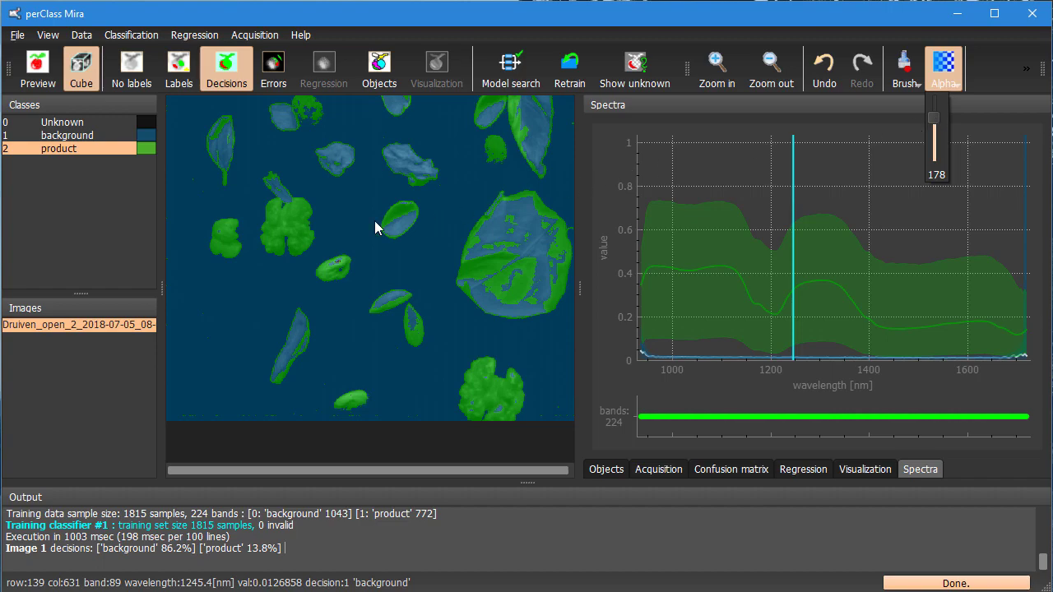
Return to the Labels view and create a 'foreign object' class
click(181, 78)
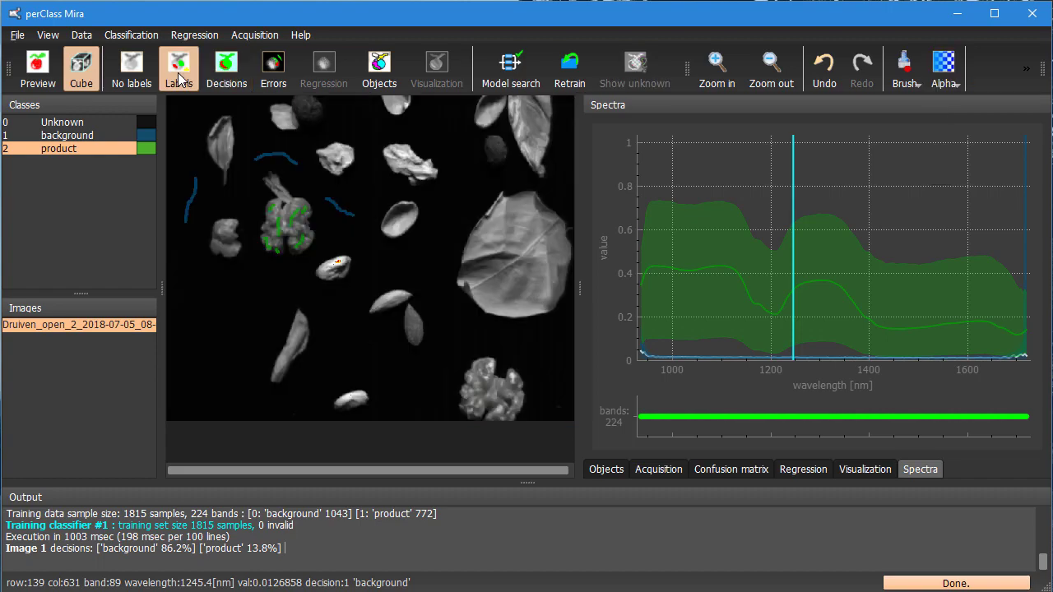
right_click(73, 190)
click(115, 200)
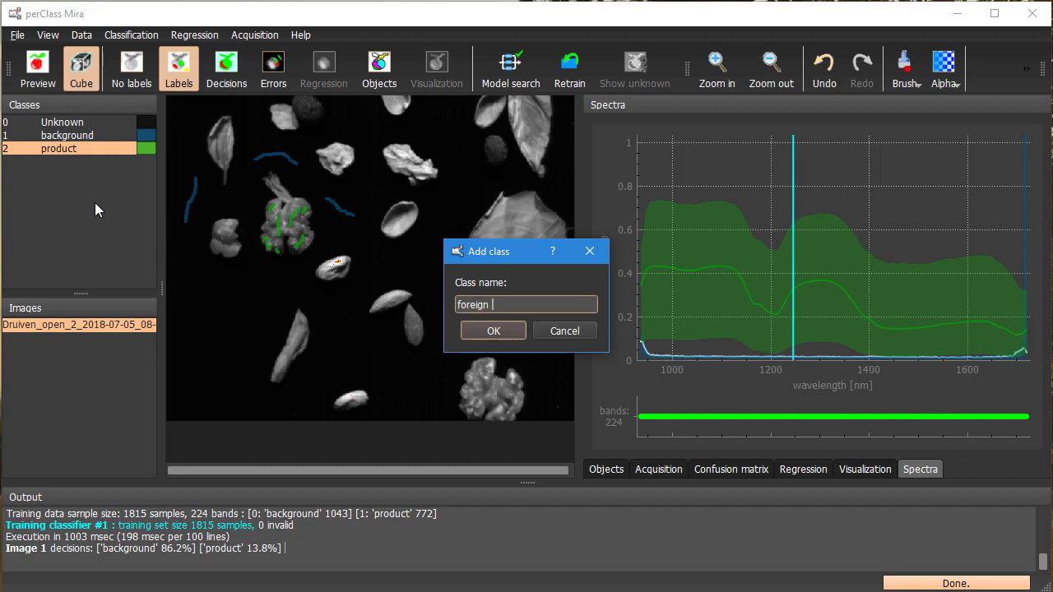
text(foreign object)
key(Return)
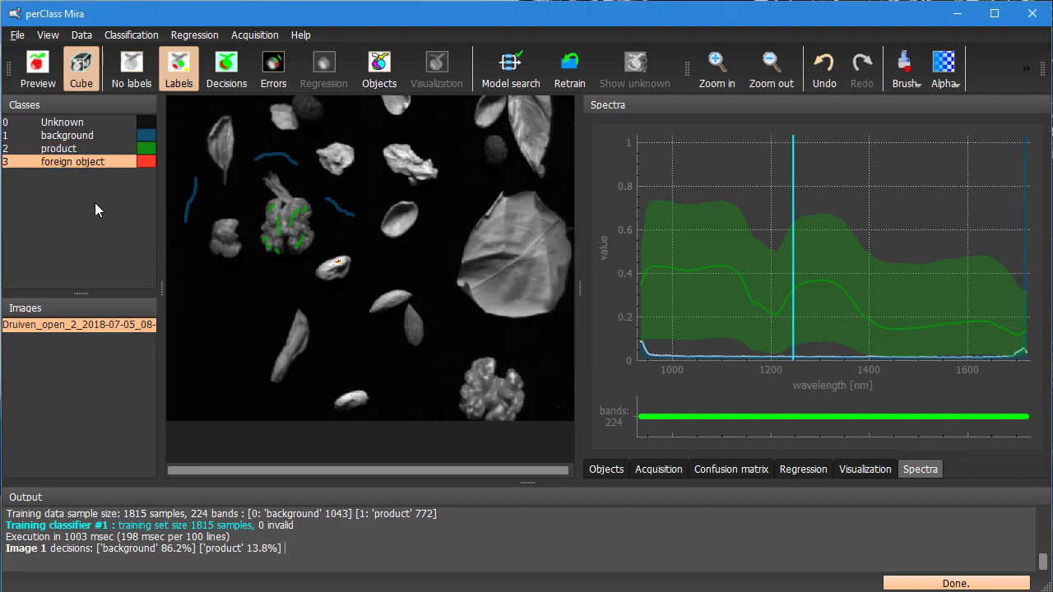
Mark the oval kernel as foreign object and retrain into classifier #2 on 2255 samples
scroll(376, 224, up, 3)
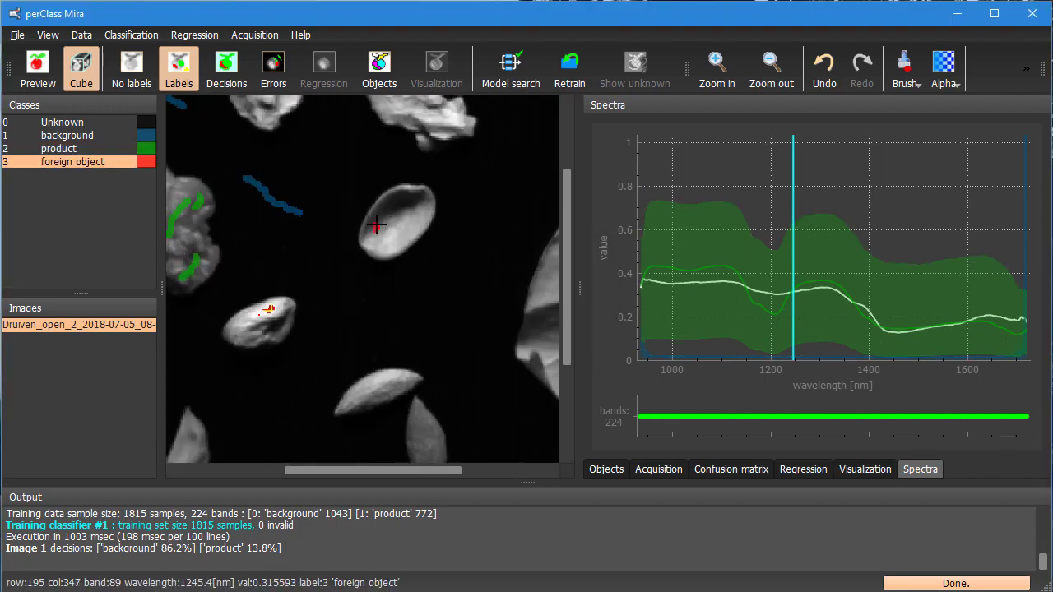
mouse_move(376, 223)
mouse_down()
mouse_move(403, 201)
mouse_move(376, 235)
mouse_move(416, 219)
mouse_up()
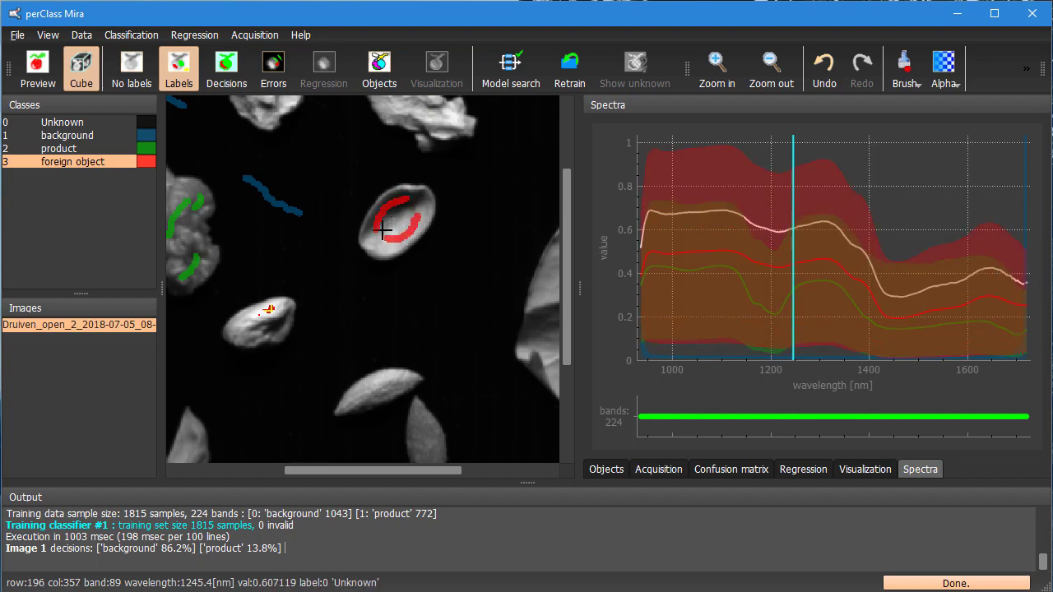
scroll(381, 229, down, 3)
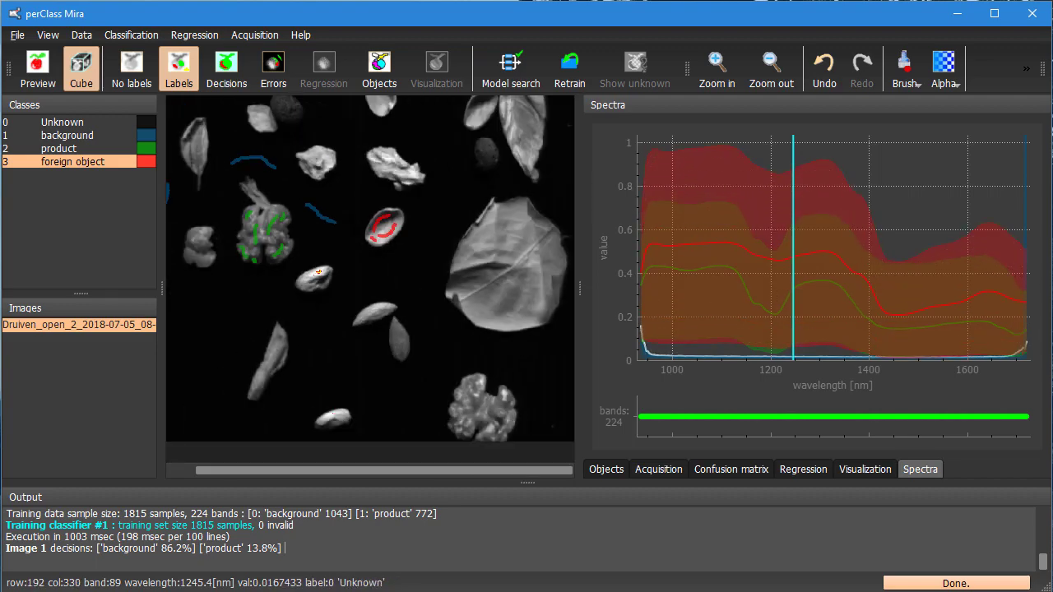
click(512, 74)
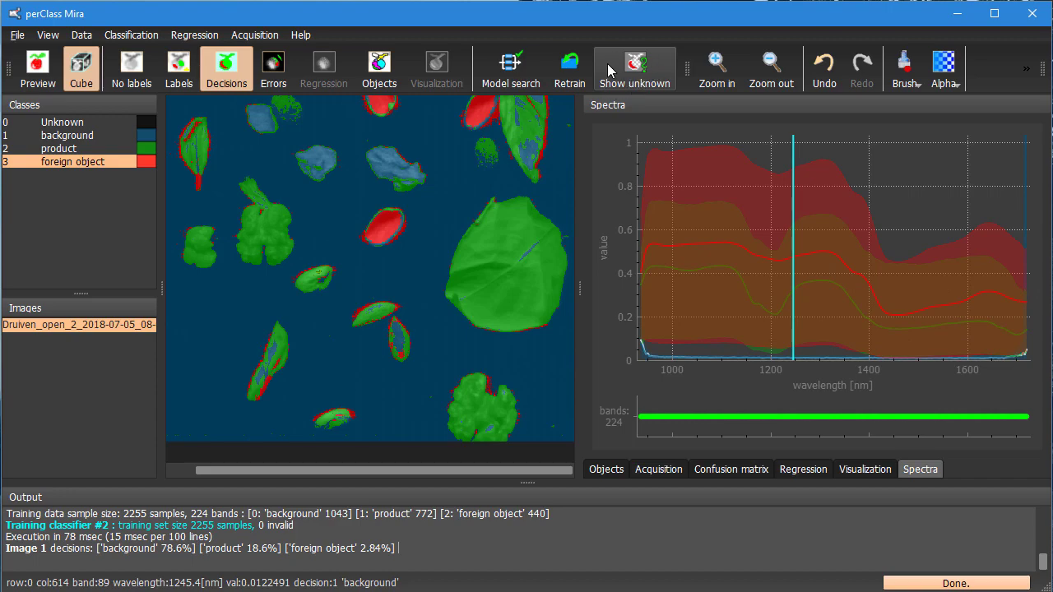
click(664, 80)
click(661, 80)
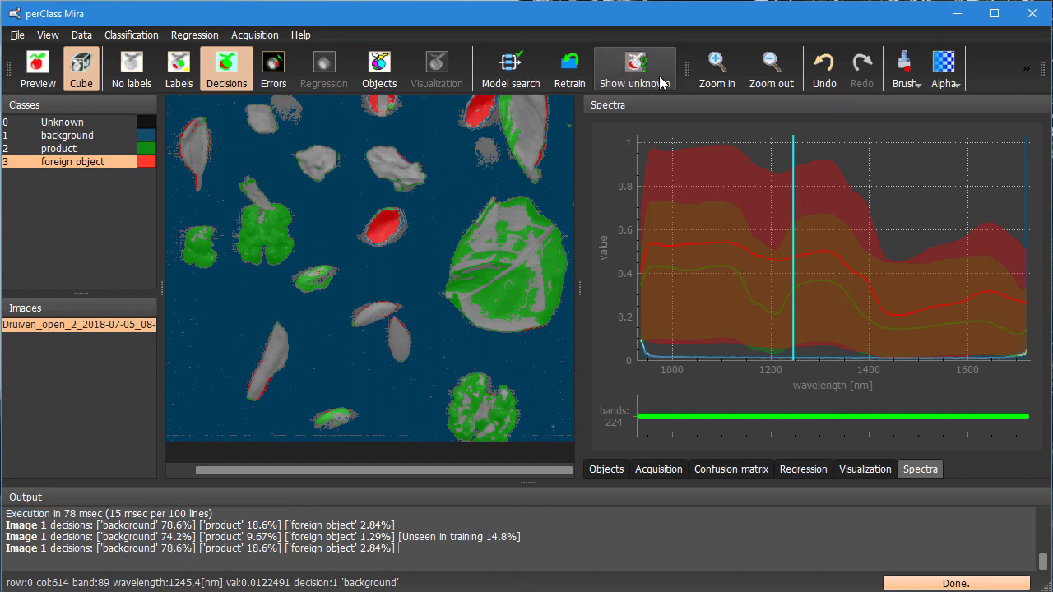
click(663, 82)
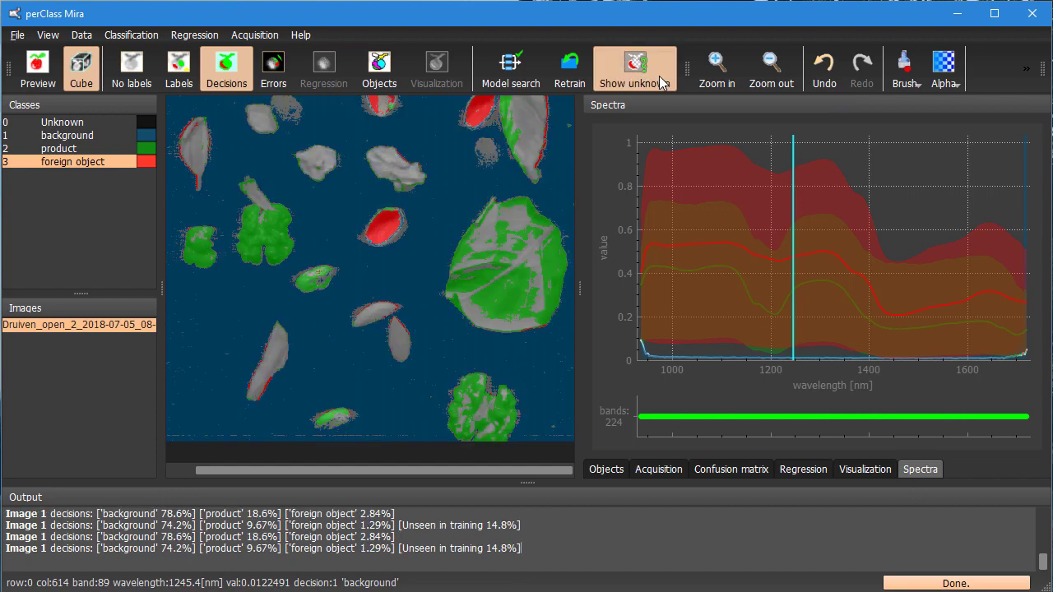
click(662, 81)
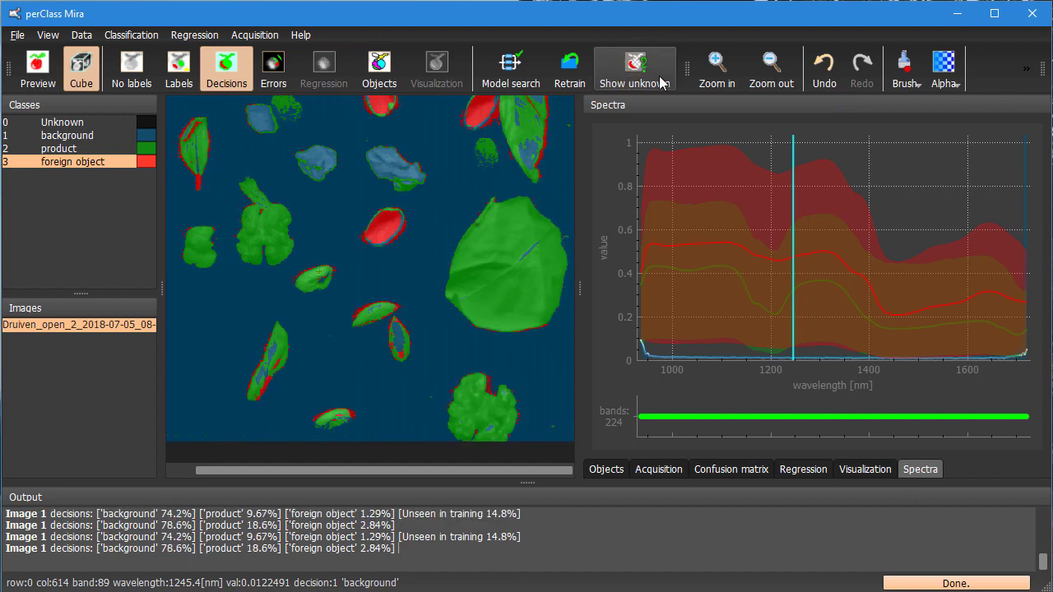
click(662, 82)
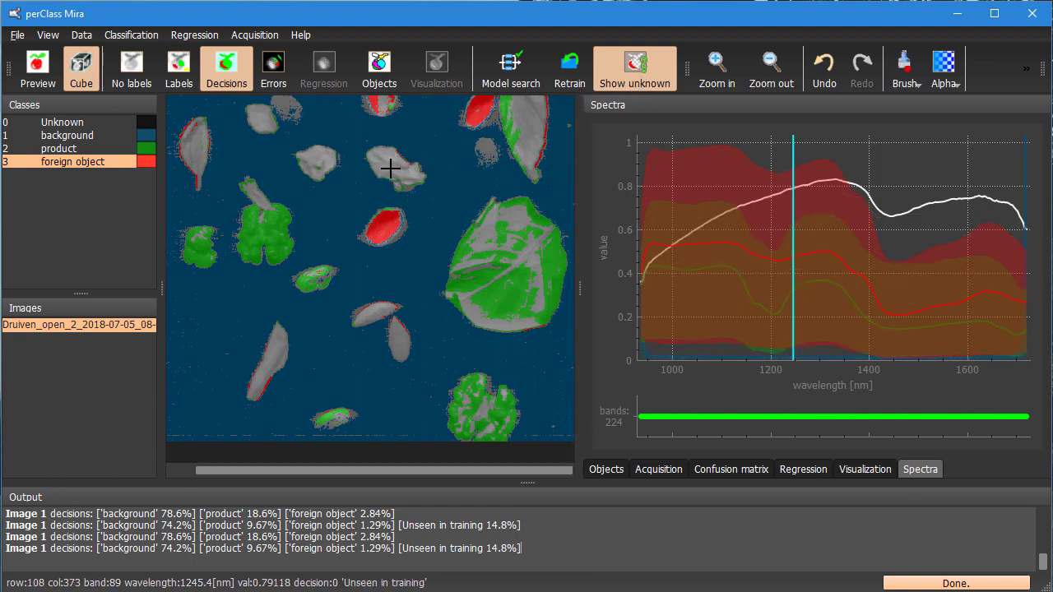
click(629, 85)
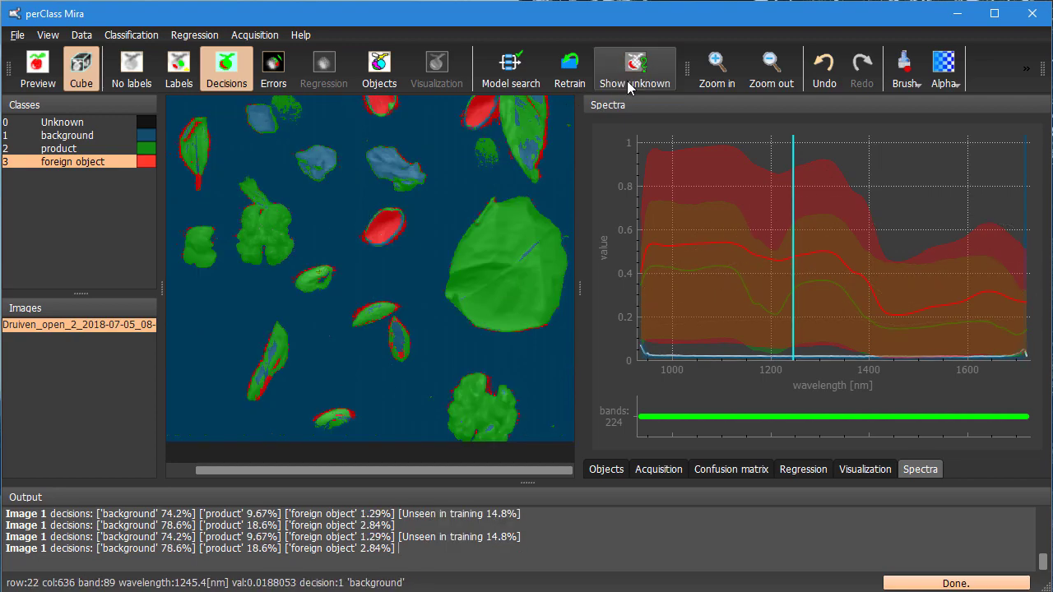
Label the top-left leaf, large leaf and crumpled top-centre object as foreign object
click(183, 82)
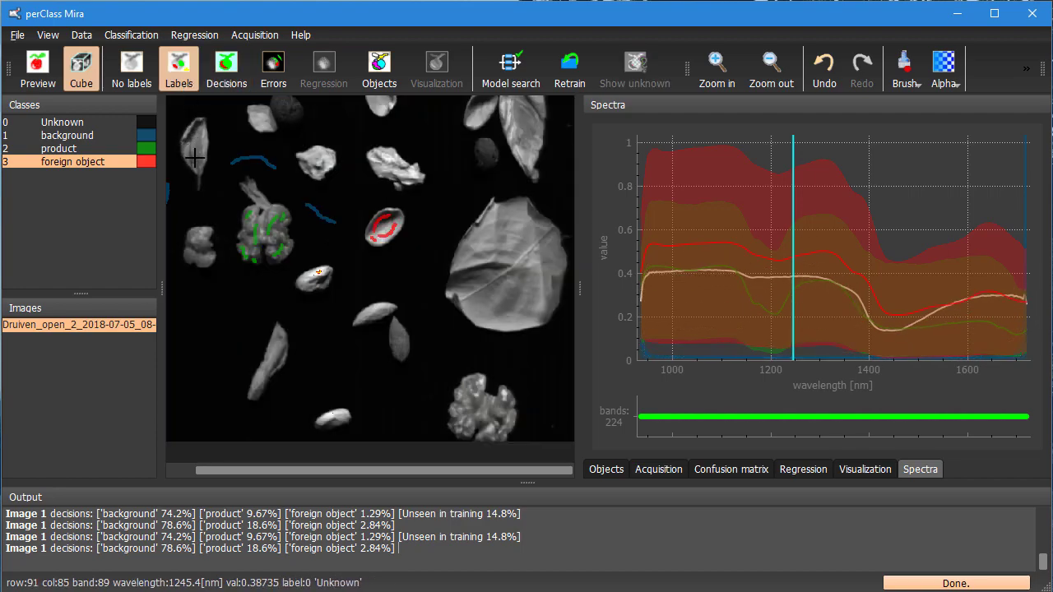
scroll(195, 157, up, 1)
drag(191, 156, 185, 138)
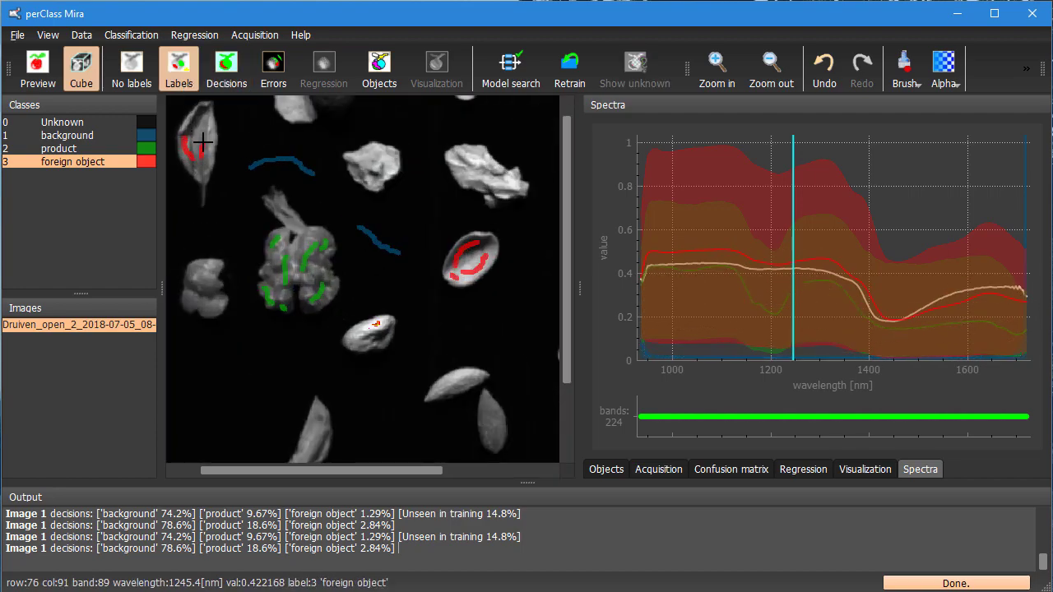
scroll(280, 181, down, 2)
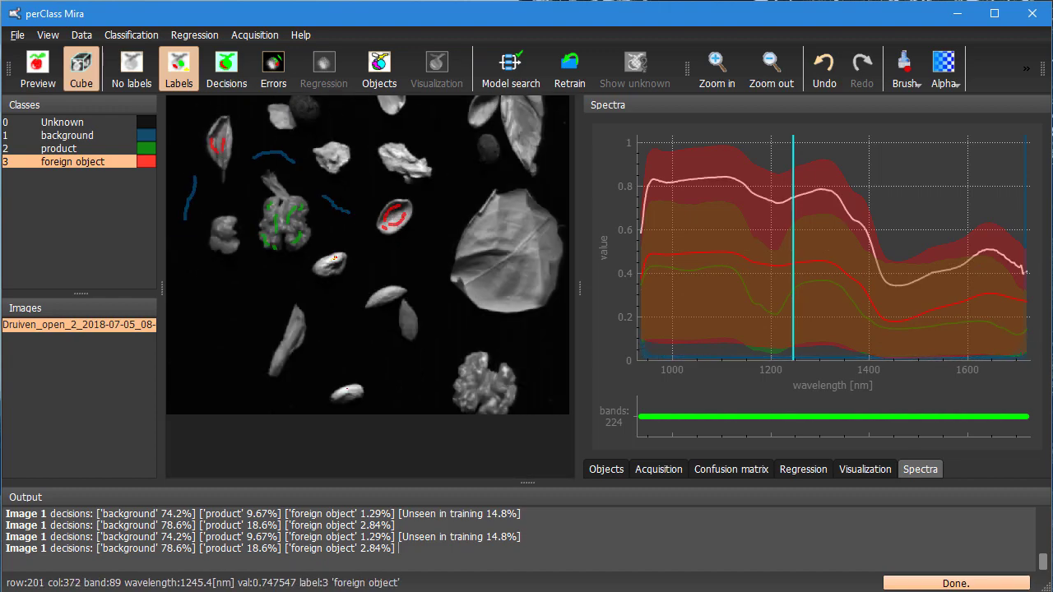
drag(483, 282, 523, 296)
drag(503, 223, 525, 238)
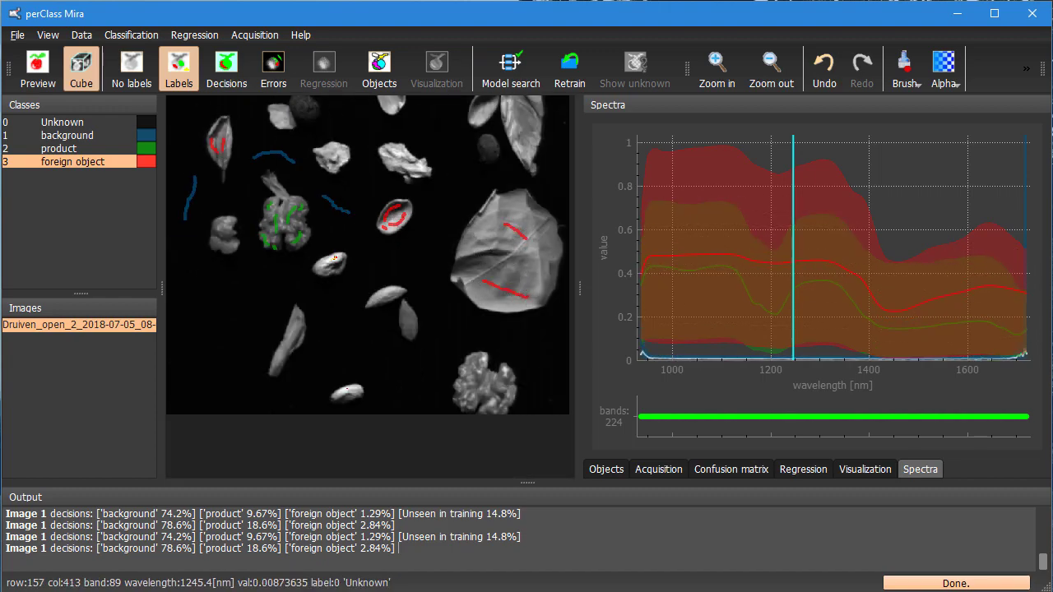
drag(383, 151, 414, 170)
Train classifier #3 on 3888 samples: 72.8% background, 6.3% product, 20.9% foreign object
scroll(416, 170, up, 2)
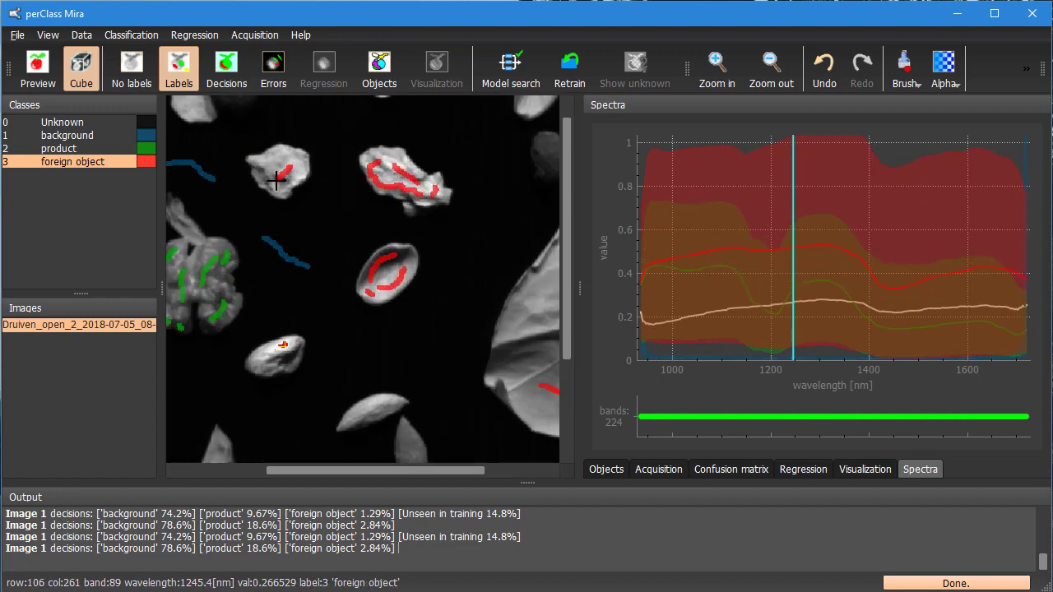
scroll(303, 176, down, 3)
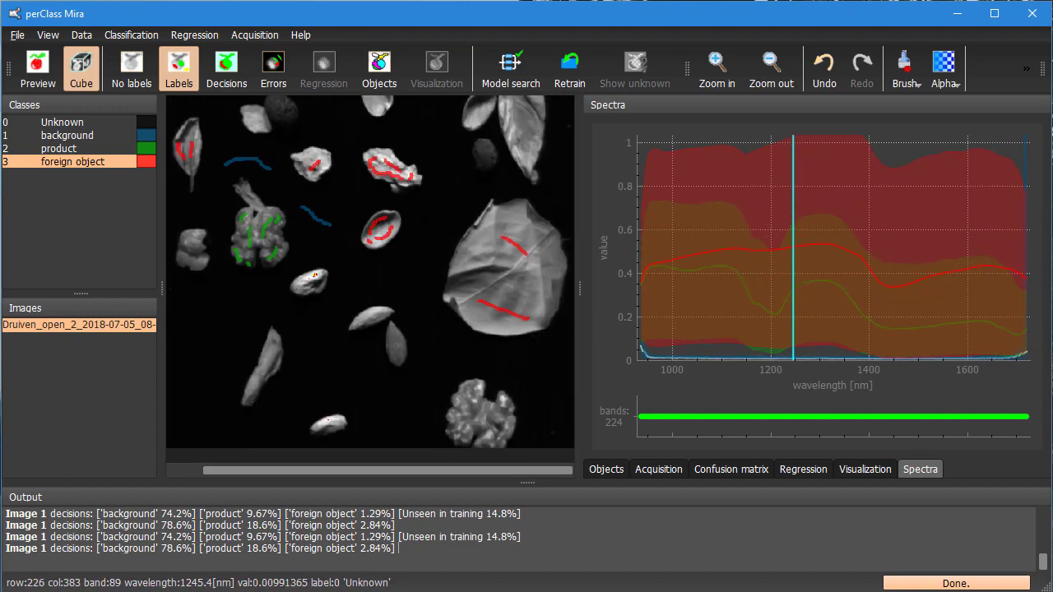
click(523, 78)
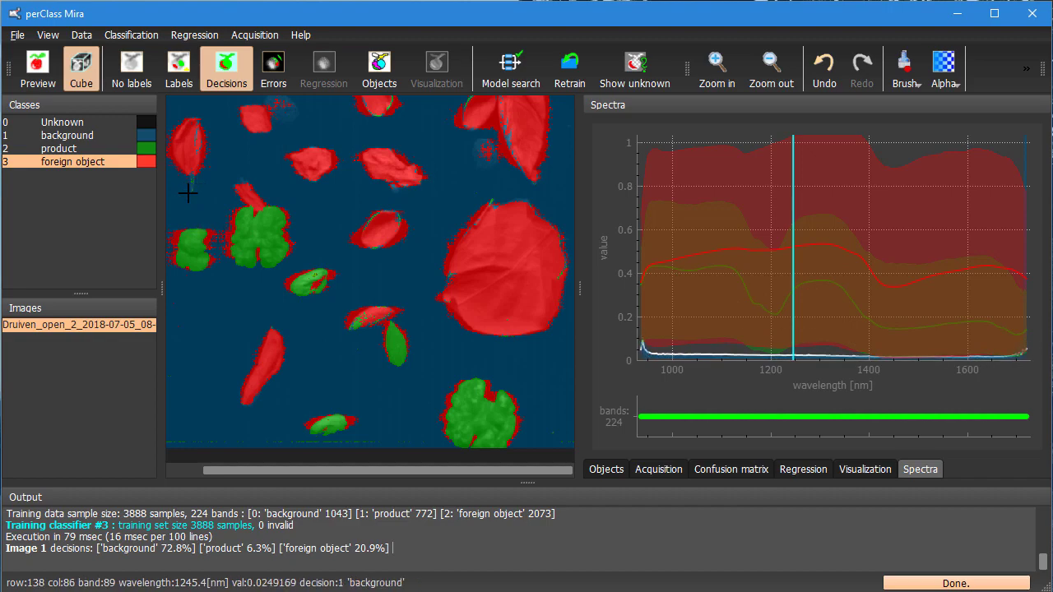
Zoom in on the grape bunch in the classifier #3 decision map and pan across it
scroll(194, 205, up, 2)
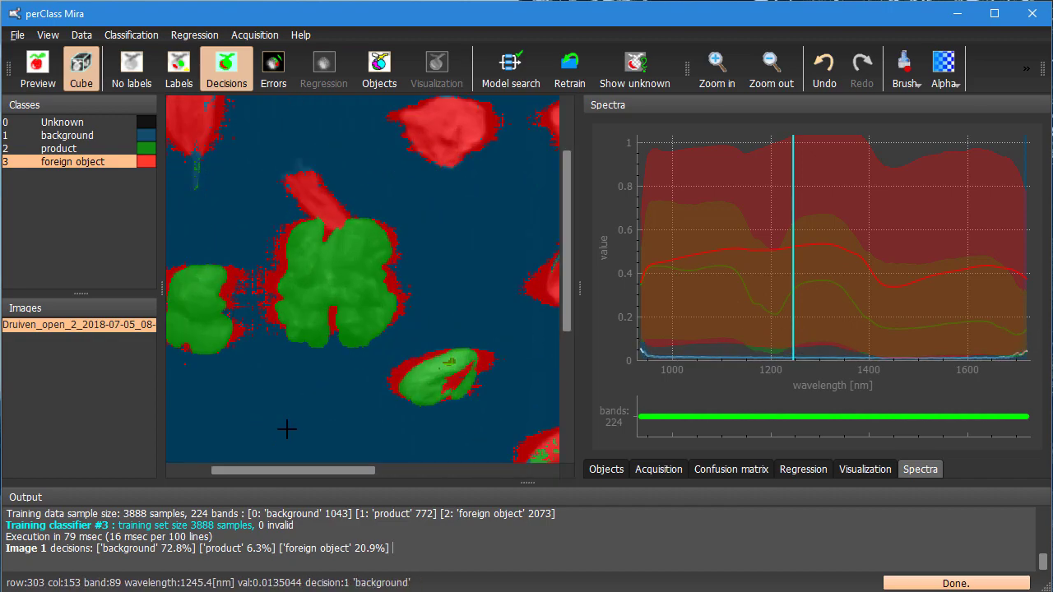
drag(312, 472, 280, 469)
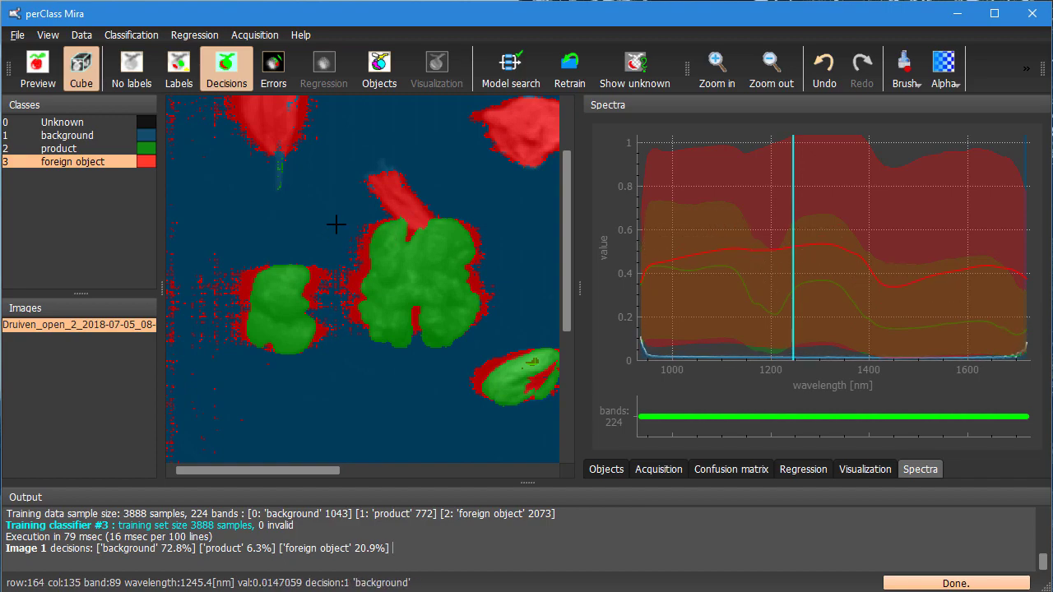
Extend the green product stroke down the grape bunch and retrain the classifier
click(177, 73)
click(105, 137)
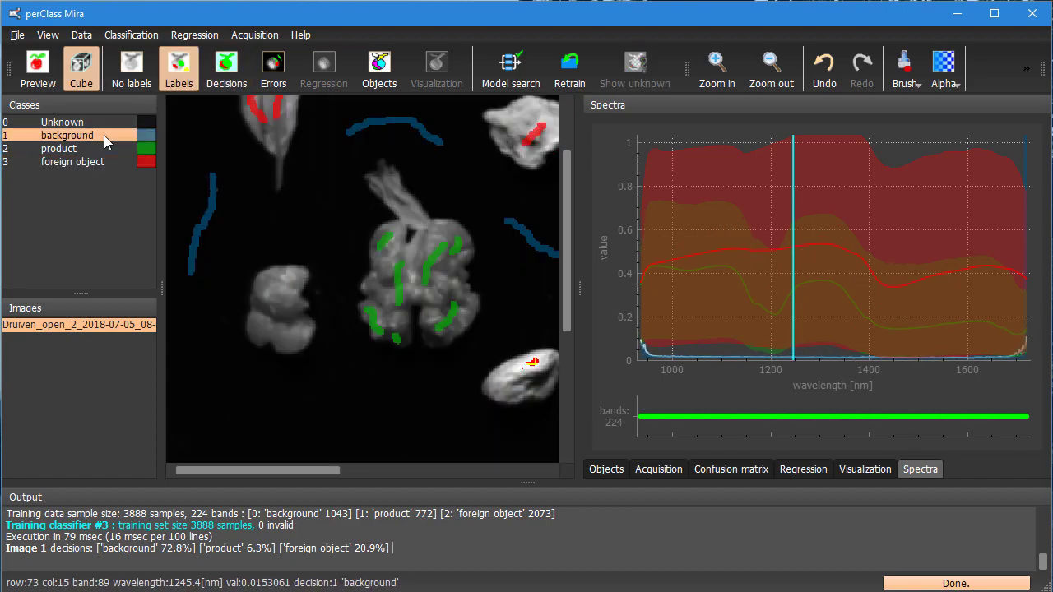
scroll(362, 259, up, 2)
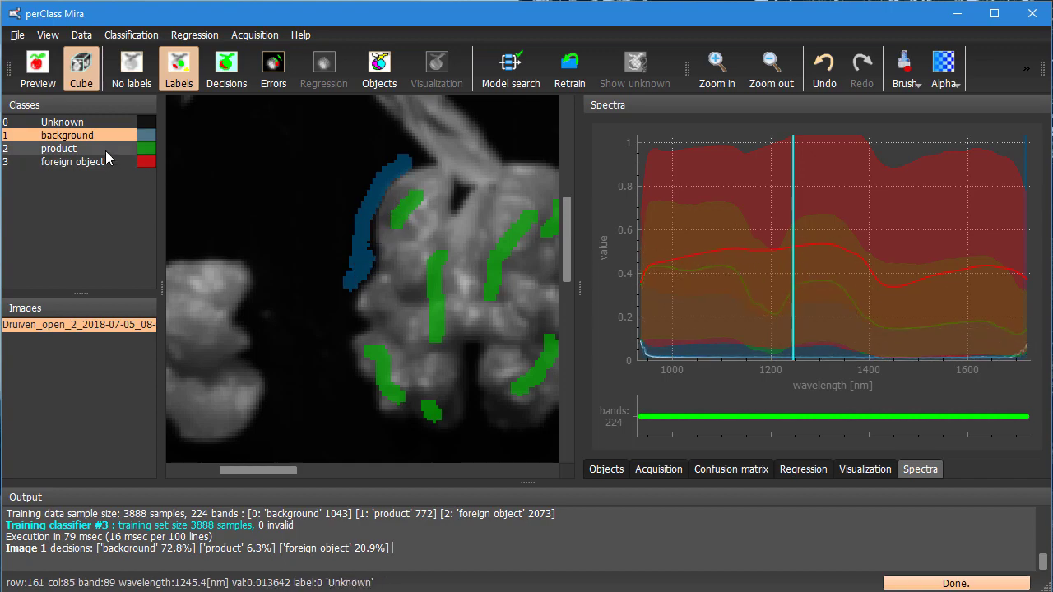
click(106, 152)
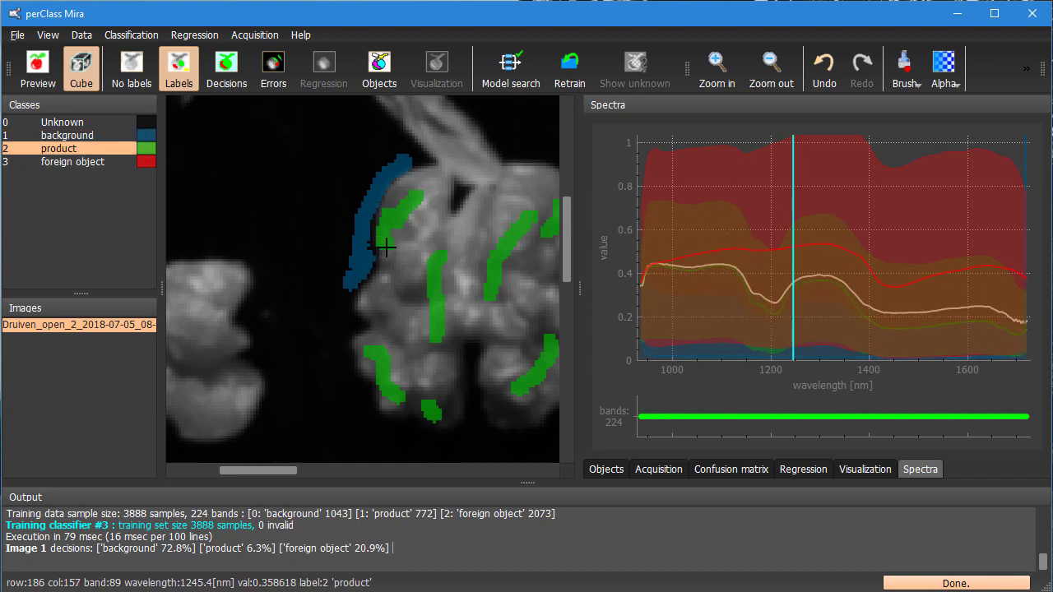
drag(385, 245, 393, 277)
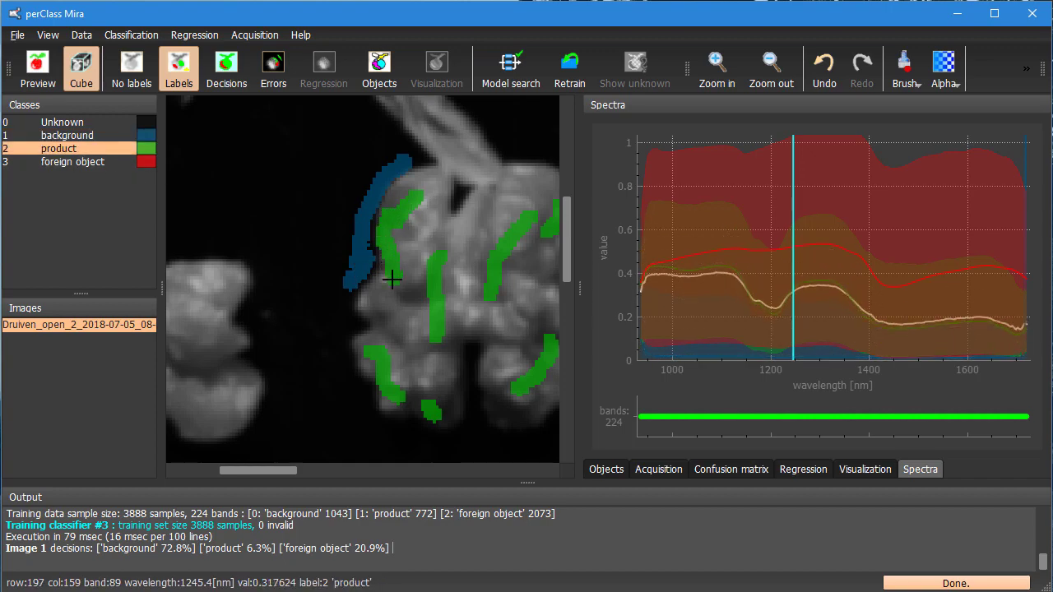
click(563, 88)
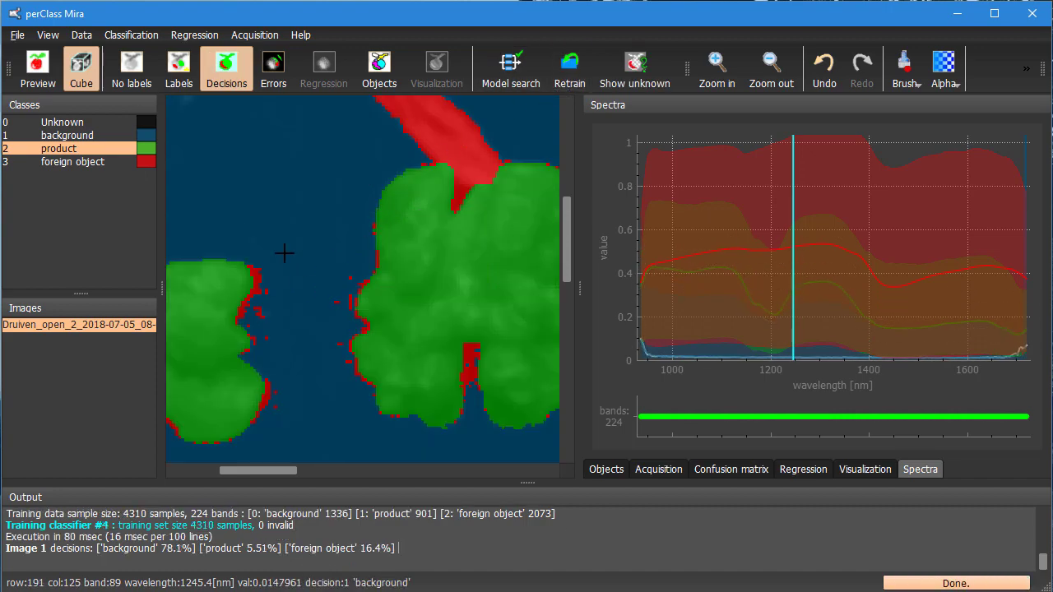
Label the left blob's edge as background and retrain the classifier
click(125, 140)
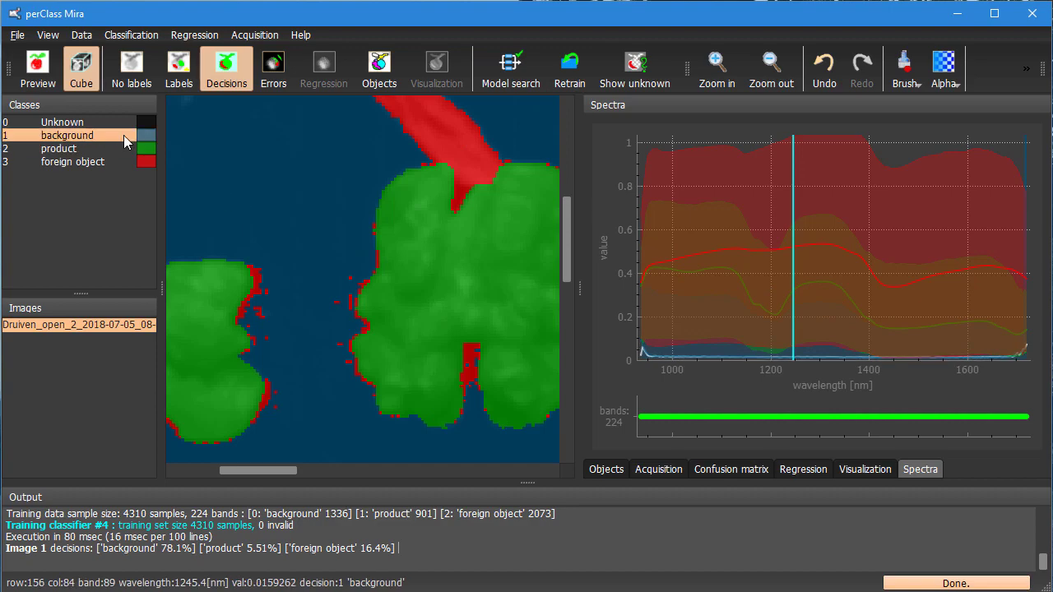
click(179, 68)
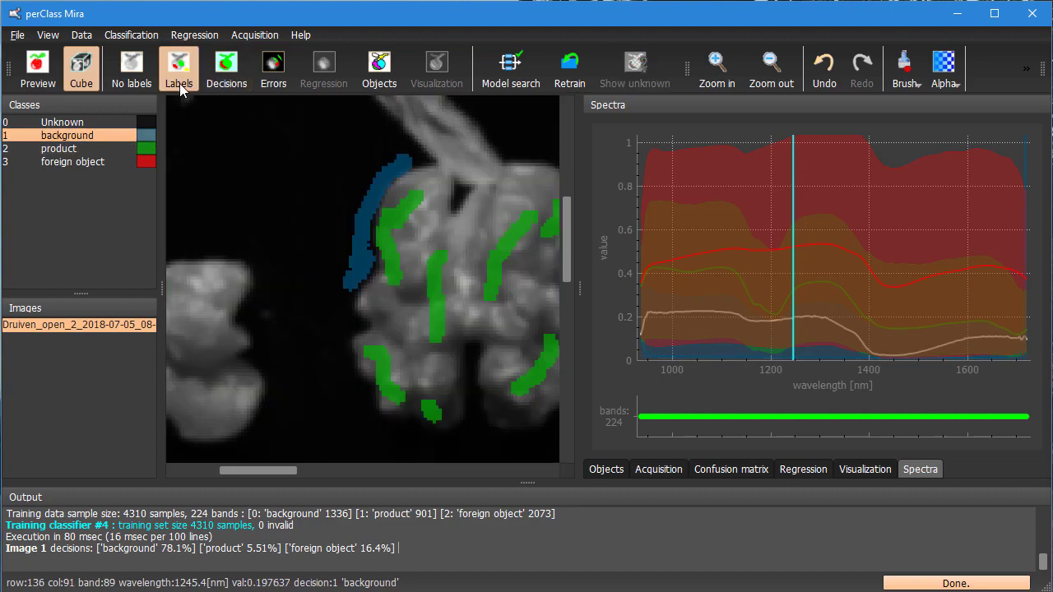
drag(256, 263, 244, 318)
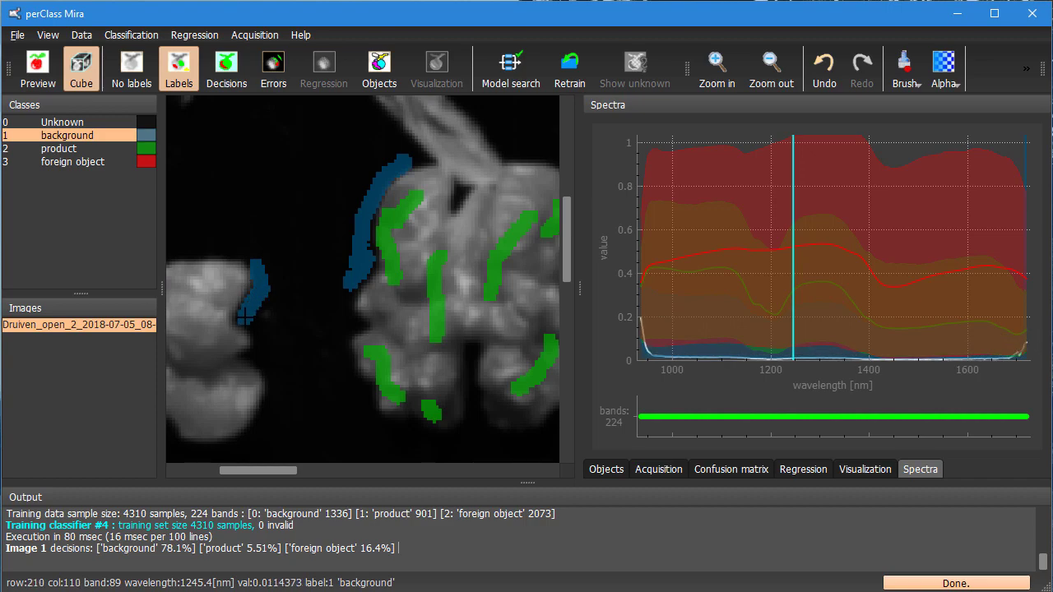
click(572, 74)
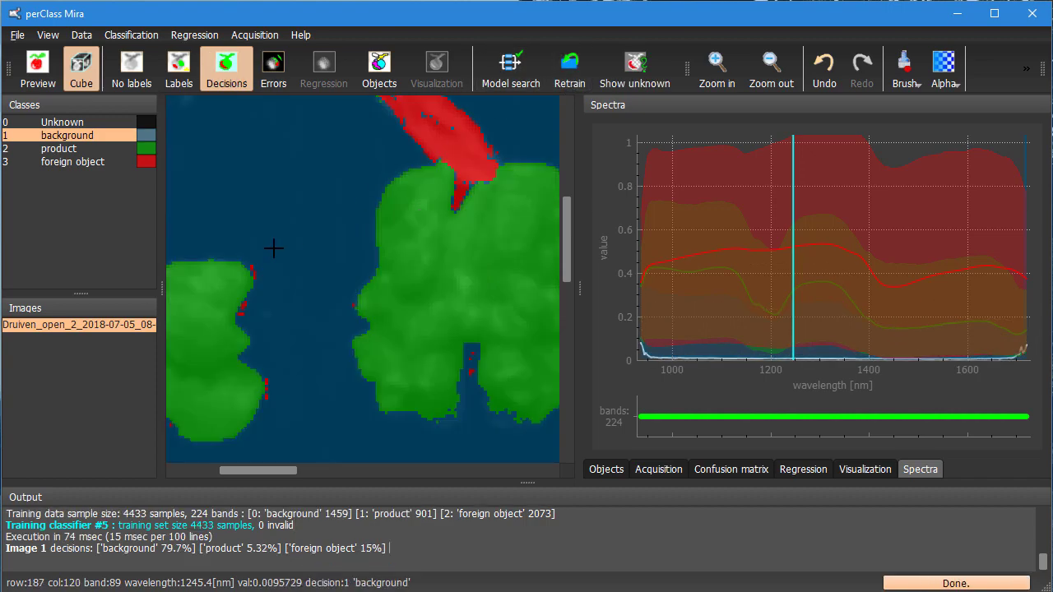
scroll(265, 246, down, 4)
scroll(265, 246, up, 5)
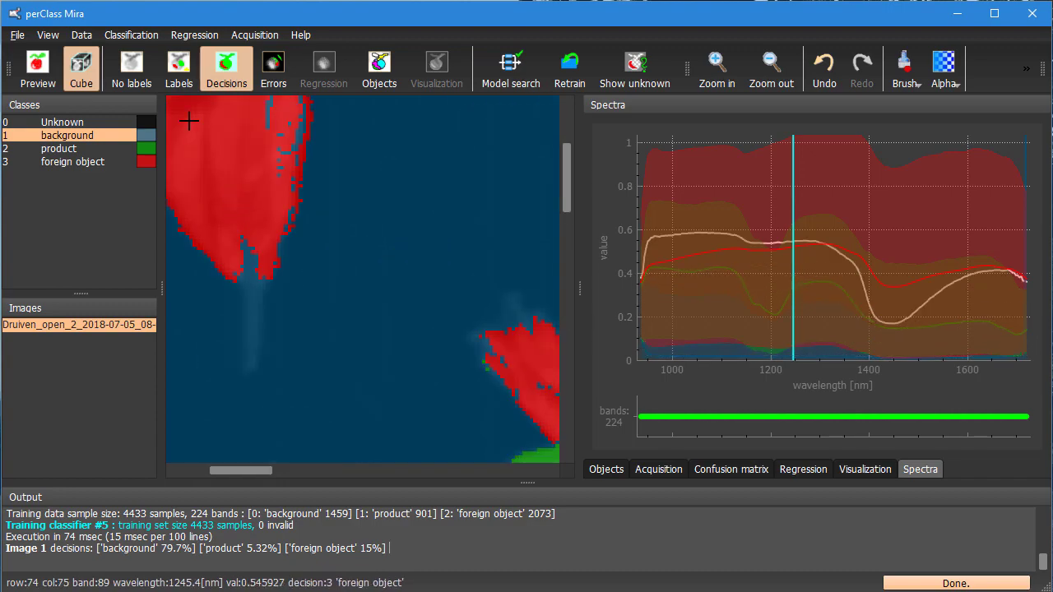
Paint the stem as foreign object in several strokes and retrain, giving classifier #6
click(180, 70)
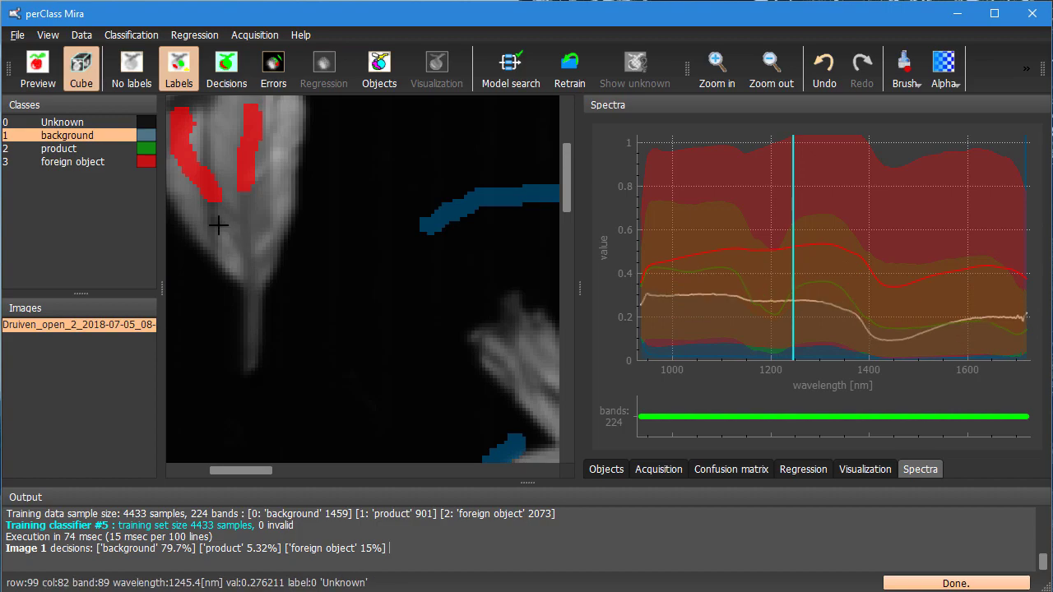
click(124, 163)
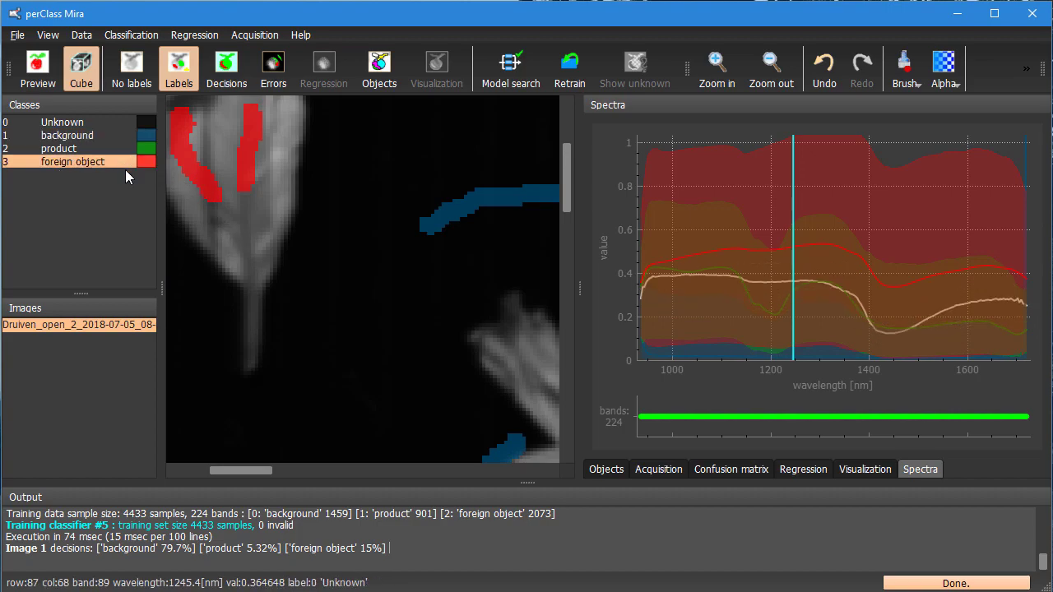
drag(229, 247, 247, 274)
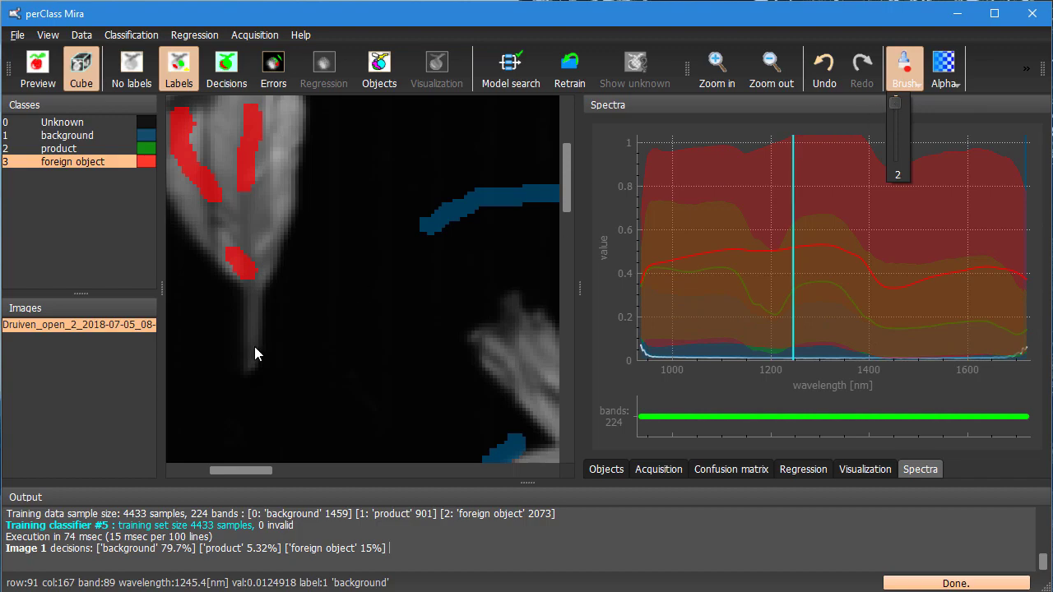
mouse_move(253, 346)
mouse_down()
mouse_move(252, 284)
mouse_move(271, 314)
mouse_up()
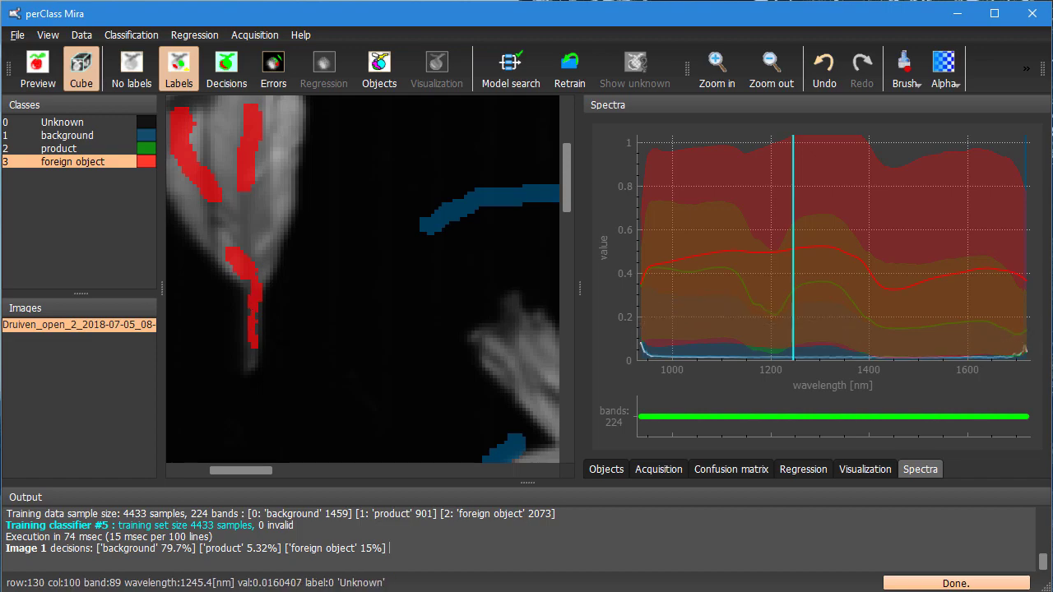
click(251, 355)
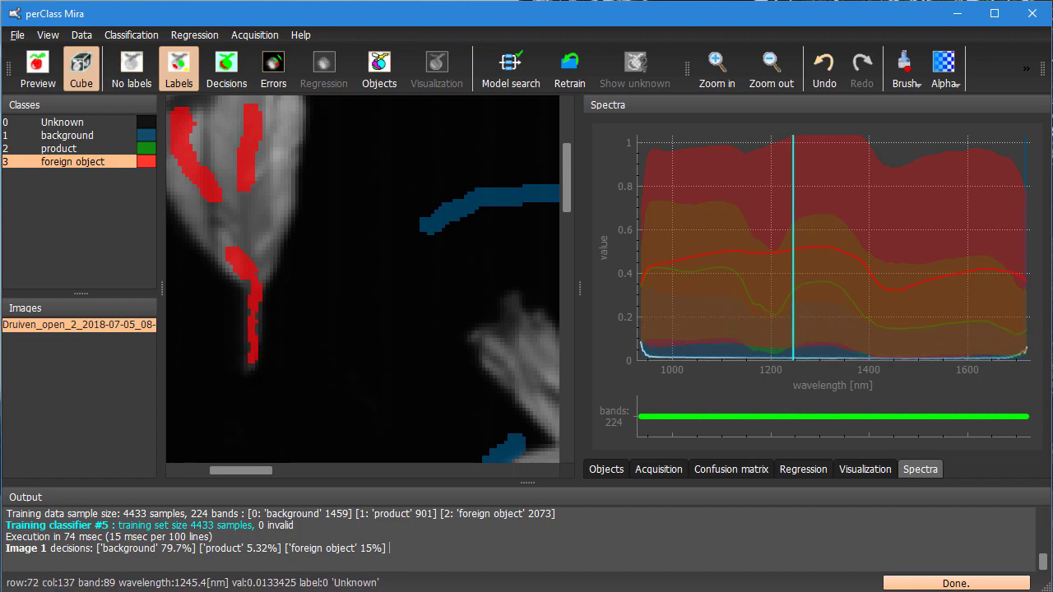
click(569, 70)
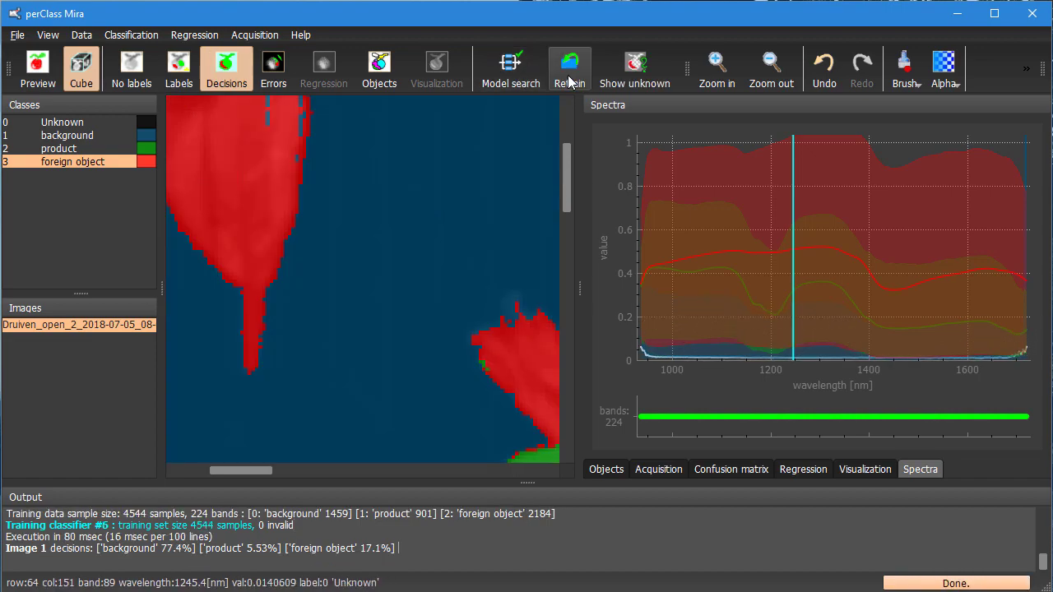
scroll(422, 230, down, 4)
scroll(424, 230, down, 2)
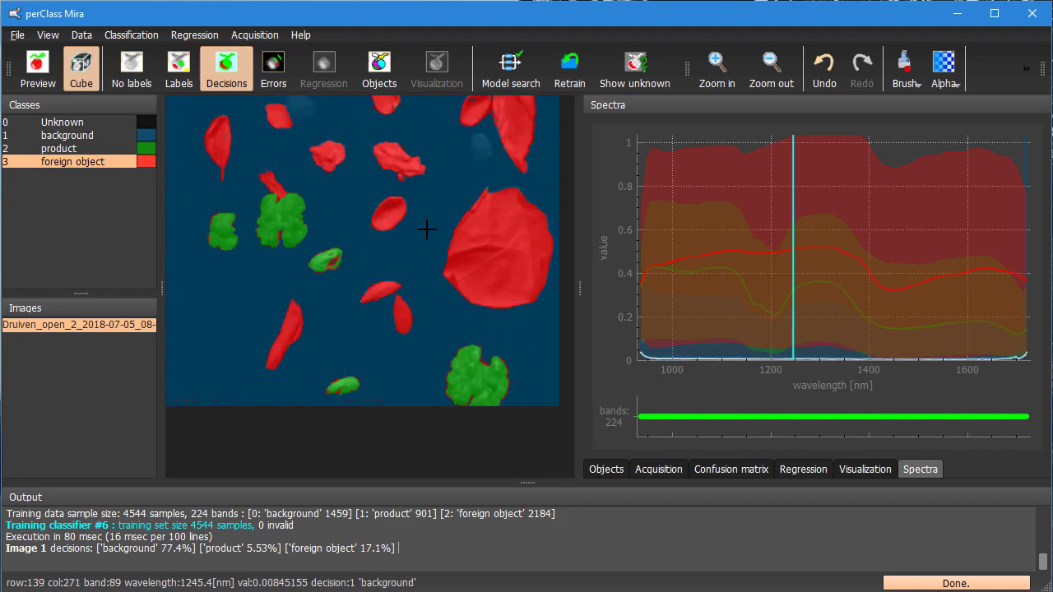
Outline the dark blob as foreign object and train a new classifier
click(179, 70)
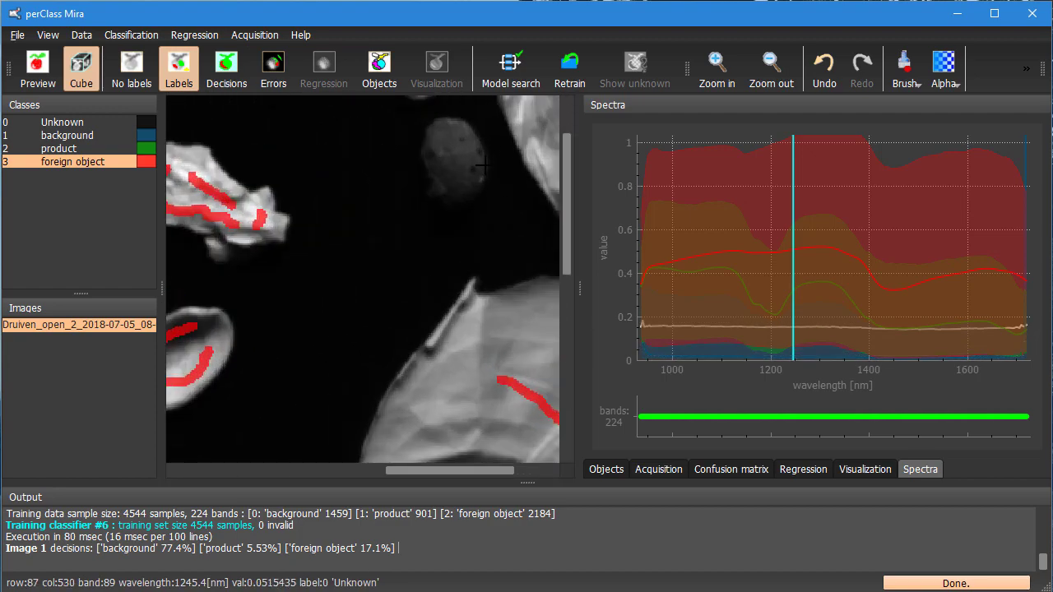
mouse_move(442, 136)
mouse_down()
mouse_move(453, 188)
mouse_move(460, 140)
mouse_move(458, 168)
mouse_up()
click(502, 82)
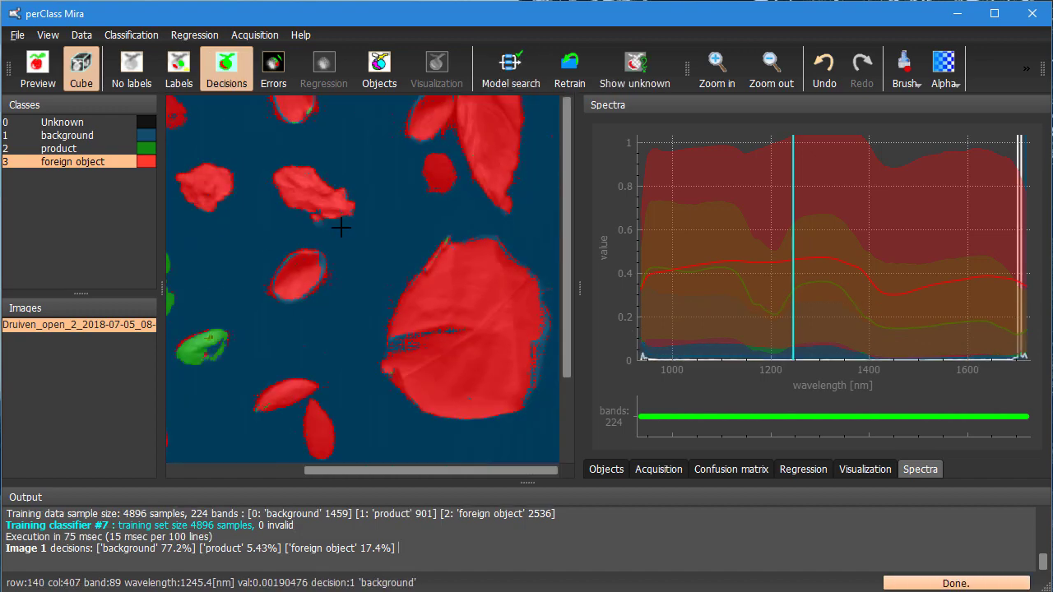
scroll(306, 252, down, 2)
scroll(357, 252, up, 5)
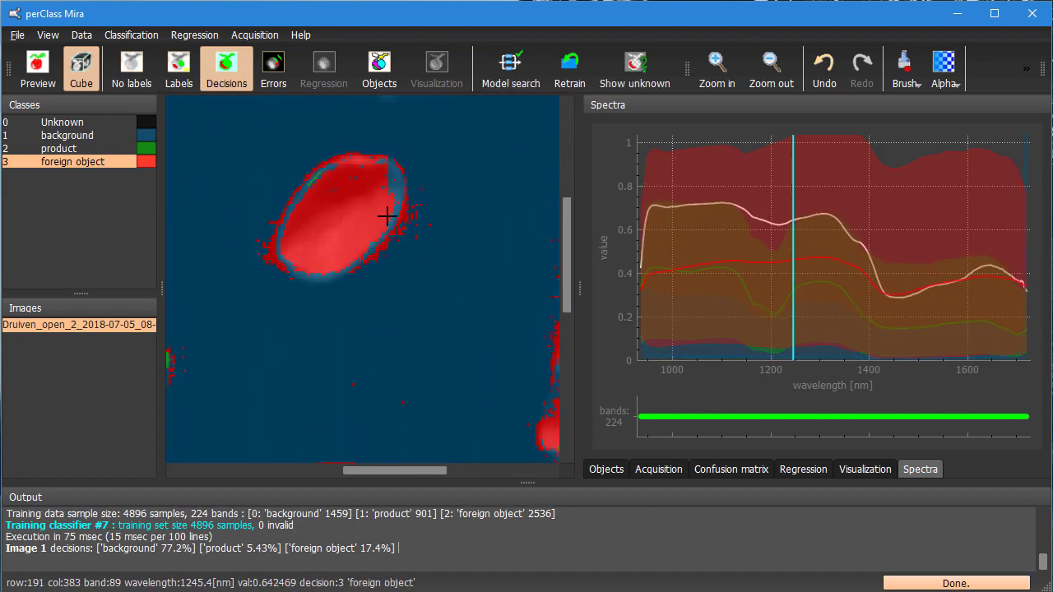
Mark the area beside the red oval as background, retrain, and right-click the Images panel
key(l)
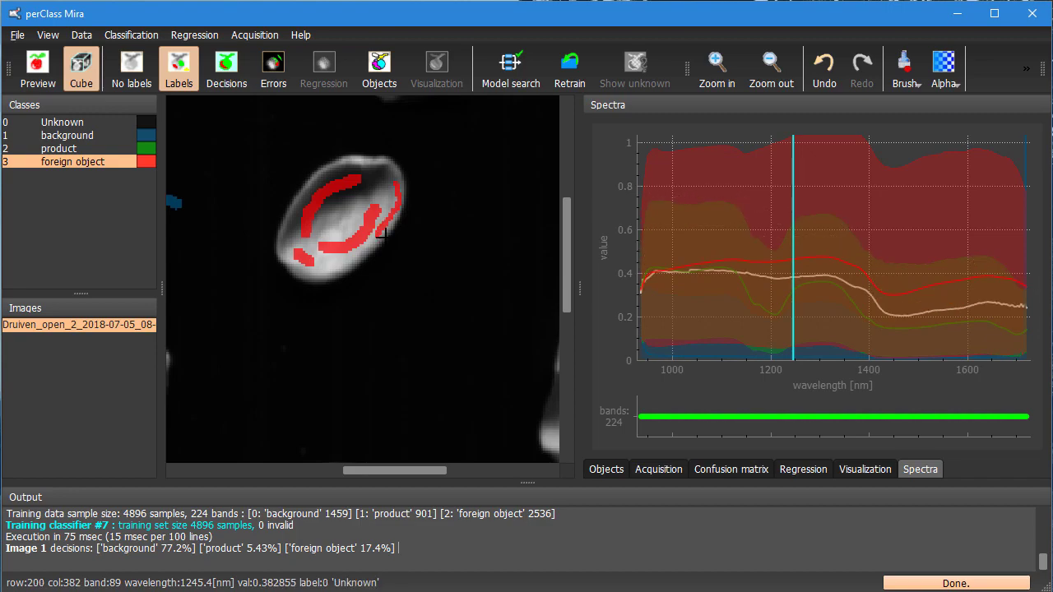
key(1)
drag(392, 245, 403, 217)
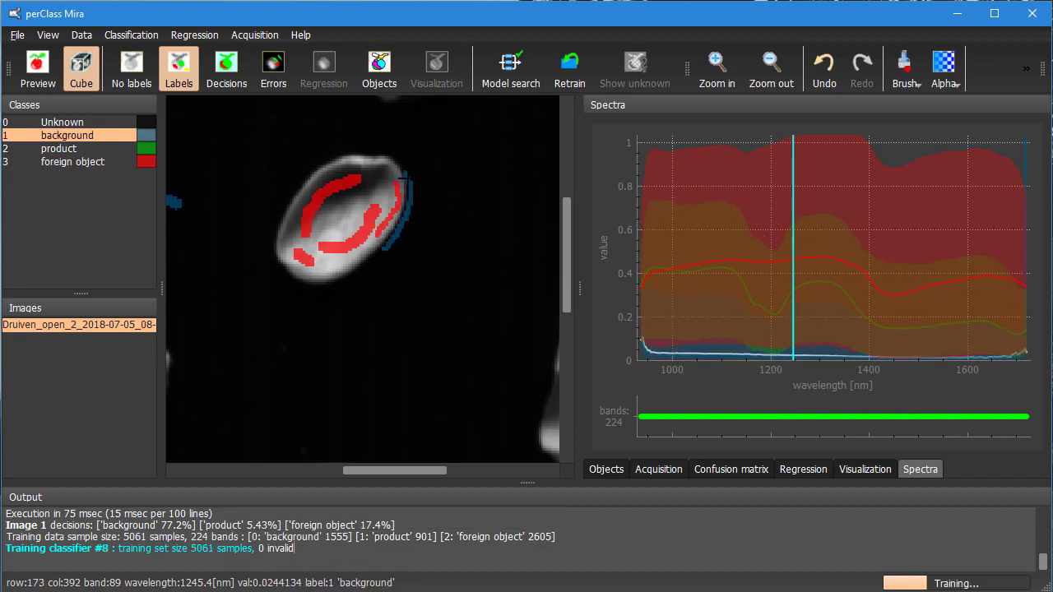
key(d)
scroll(370, 254, down, 4)
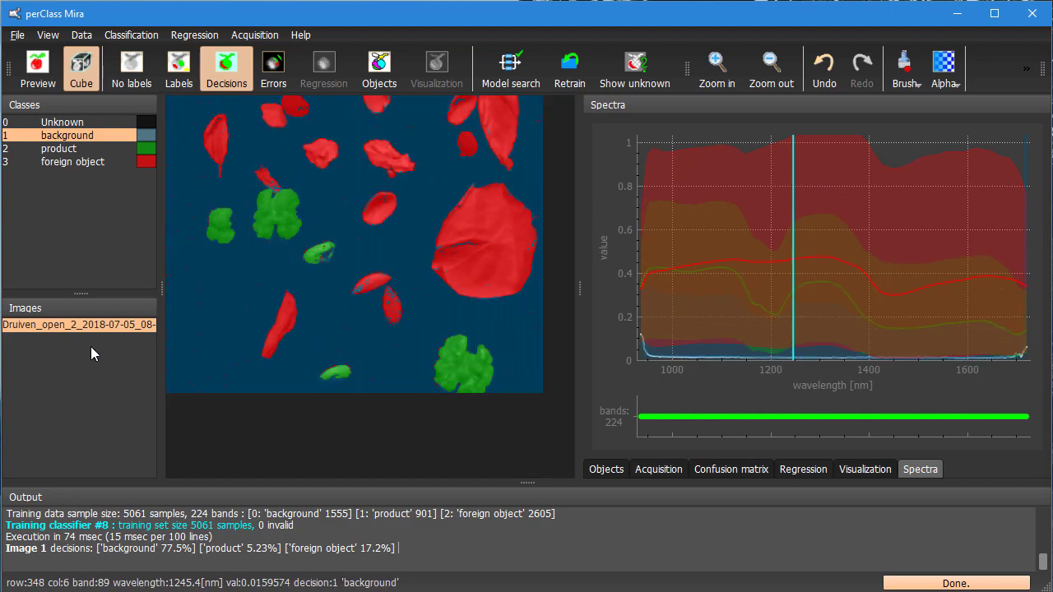
right_click(79, 355)
Add the Druiven_open_2_2018-07-05_08-05-18 scan folder and view its classification decisions
click(89, 359)
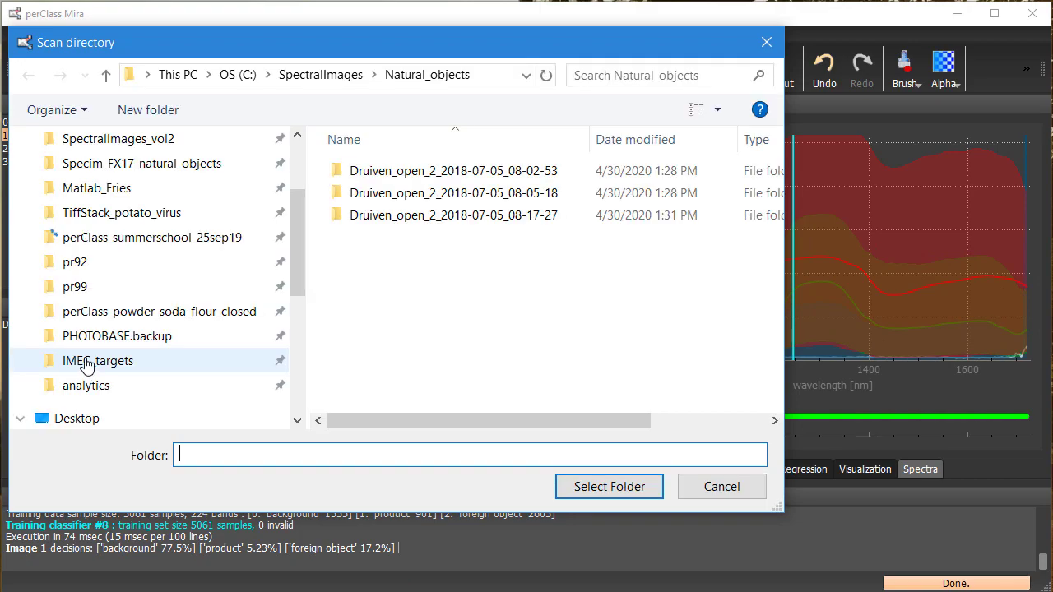
click(395, 194)
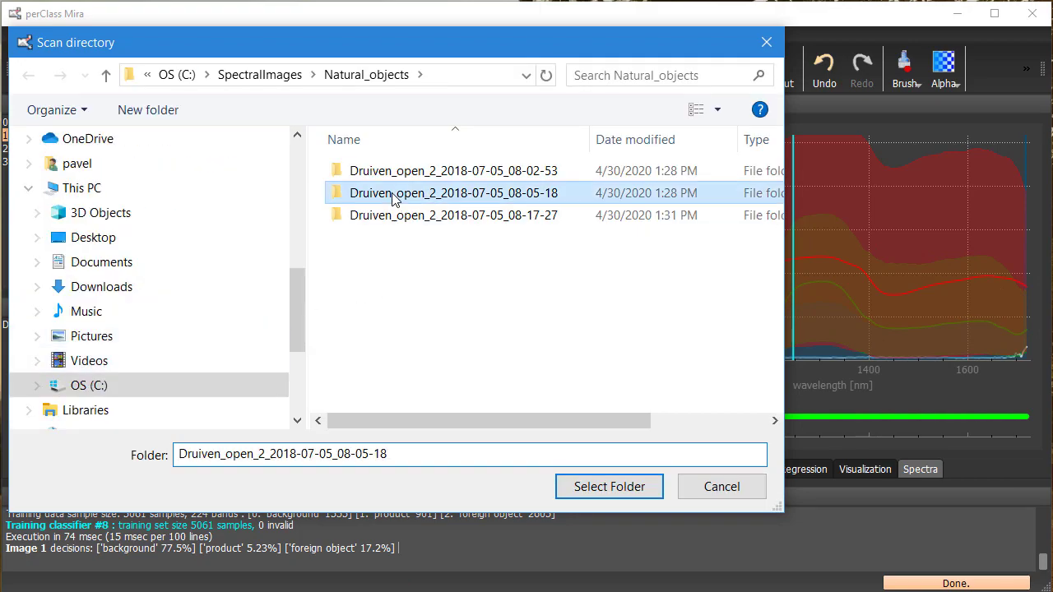
click(568, 486)
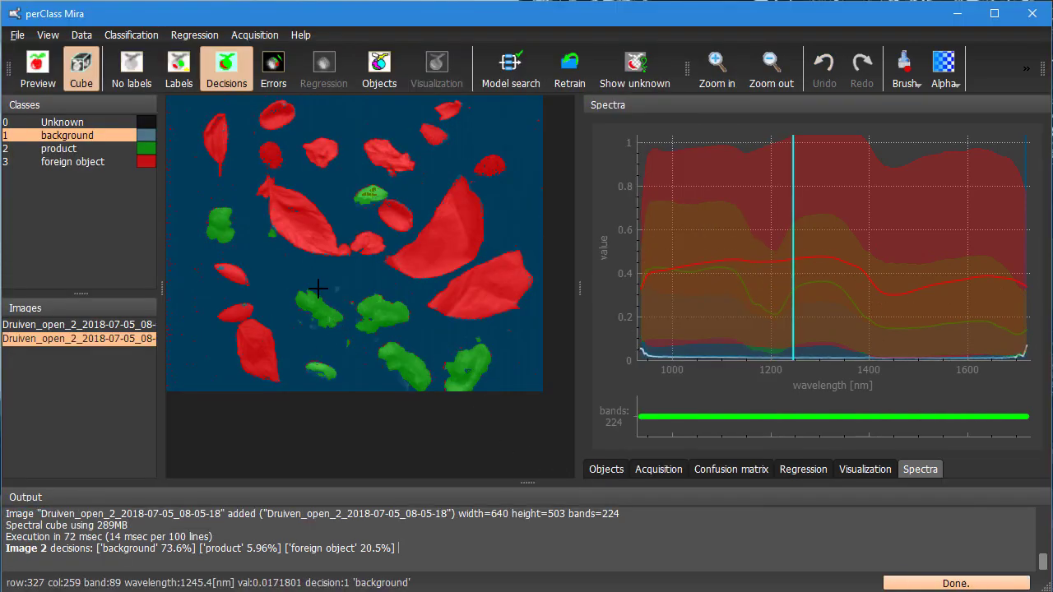
click(129, 326)
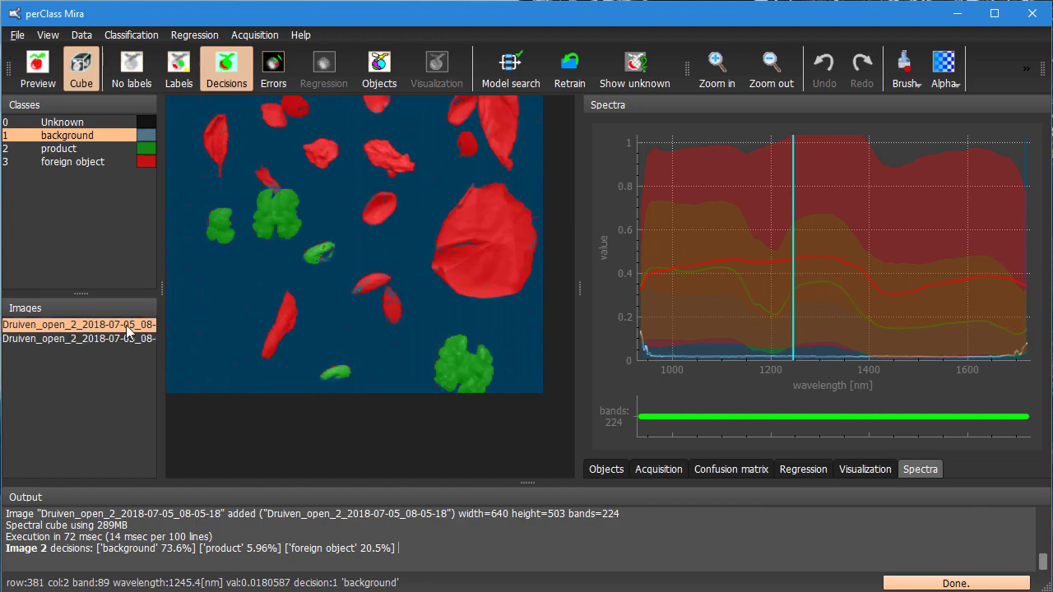
click(129, 339)
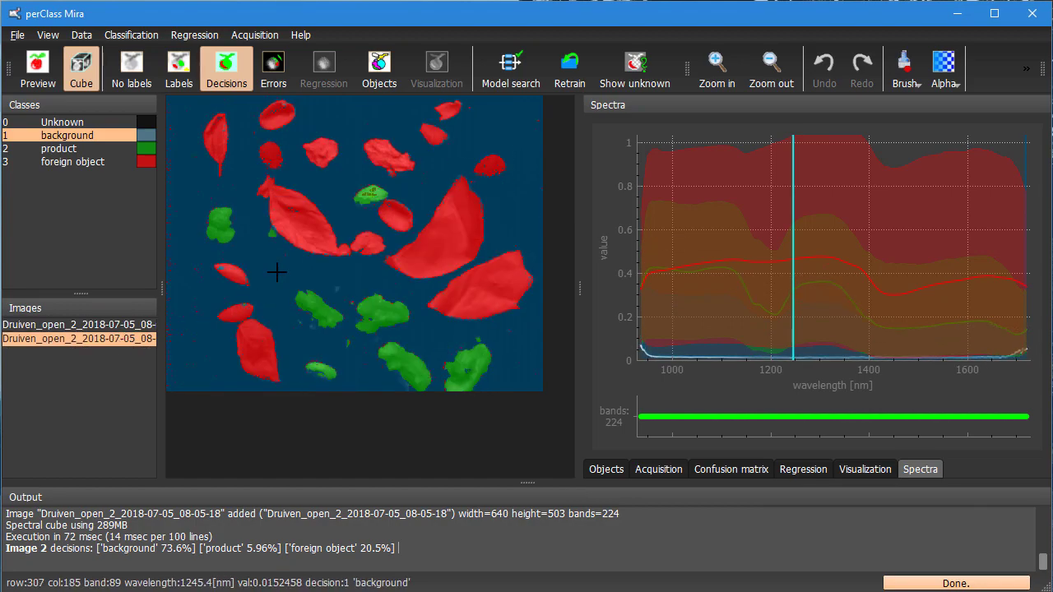
Label part of the lower leaf as foreign object and retrain the classifier
scroll(184, 231, up, 1)
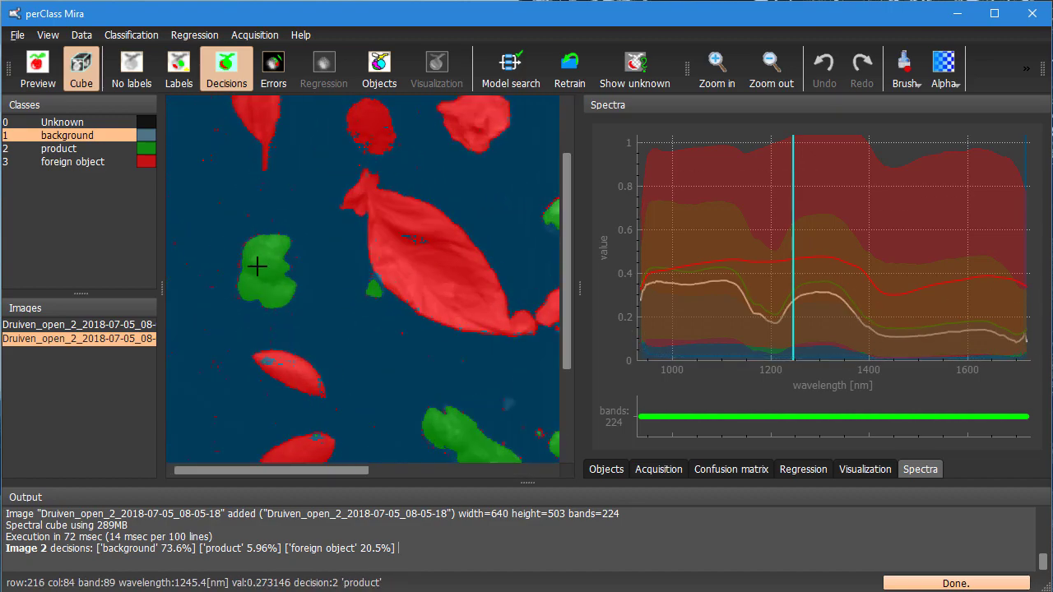
scroll(257, 284, up, 1)
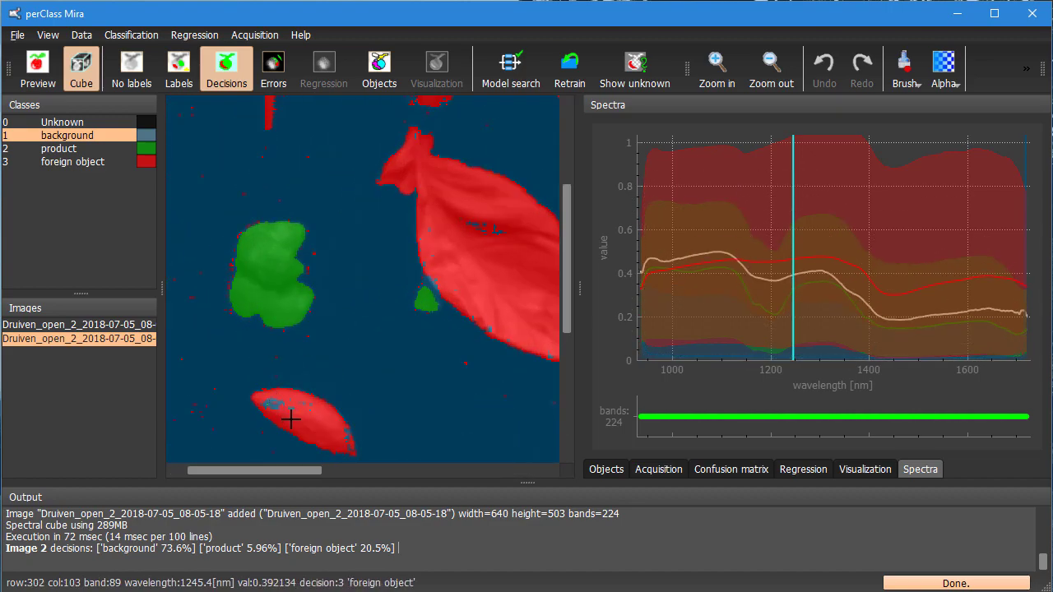
key(3)
key(l)
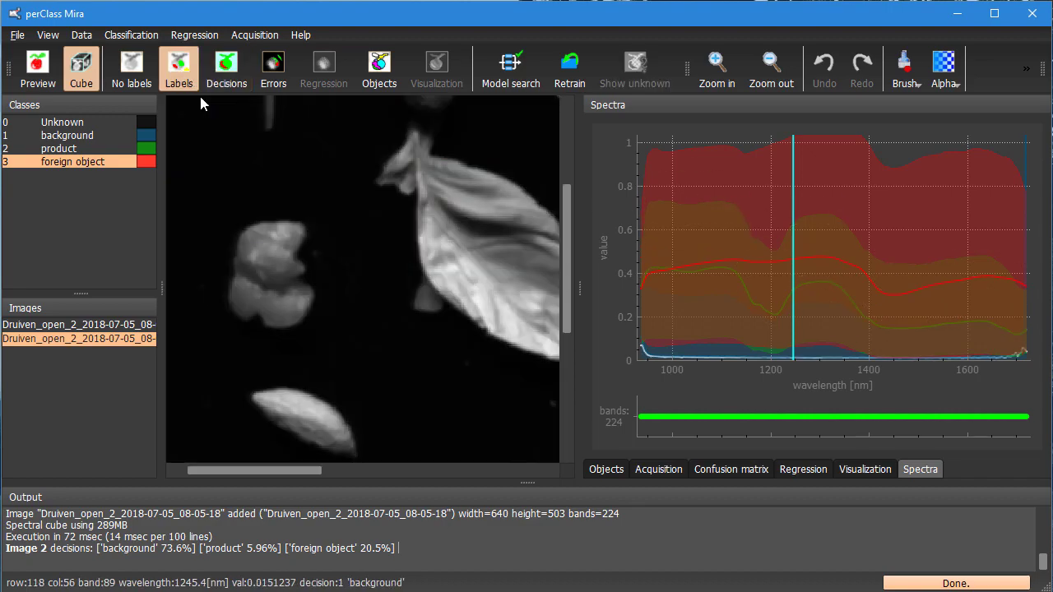
mouse_move(261, 398)
mouse_down()
mouse_move(275, 410)
mouse_move(298, 403)
mouse_up()
click(570, 75)
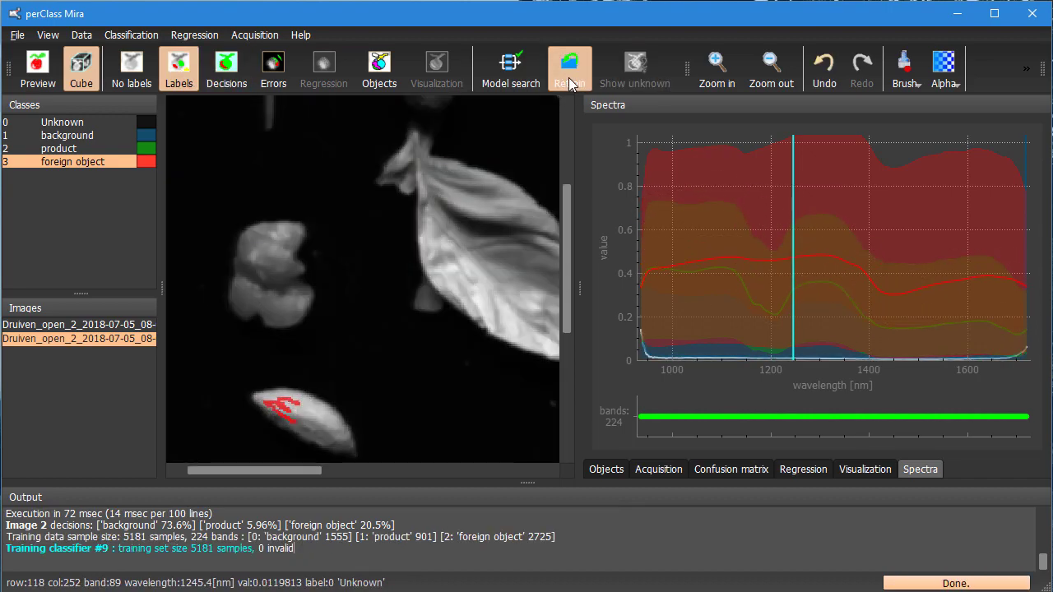
Paint a background strip across the empty area left of the leaf and retrain
click(178, 78)
click(116, 134)
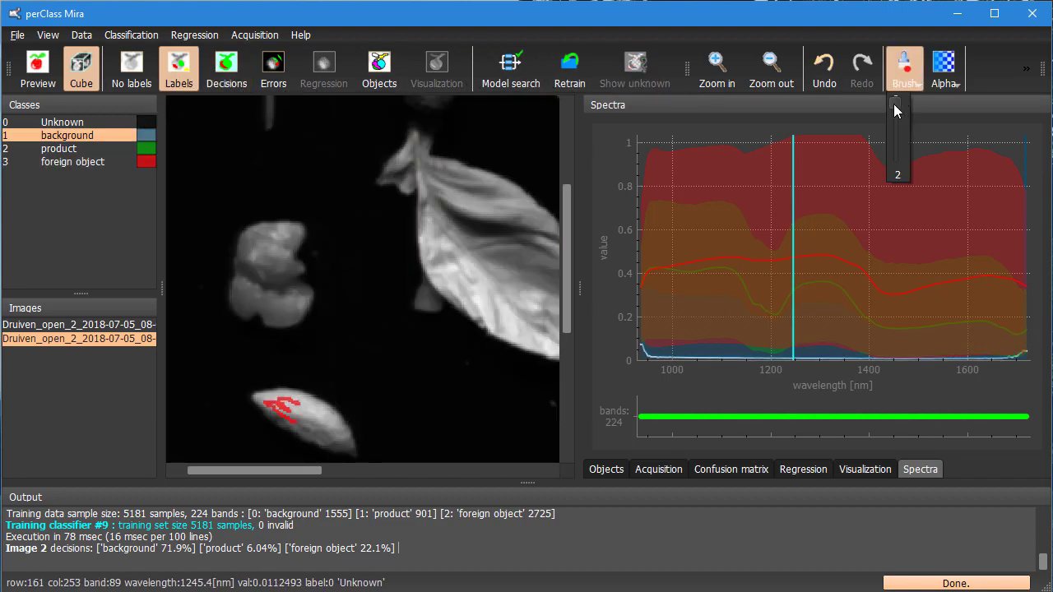
click(190, 310)
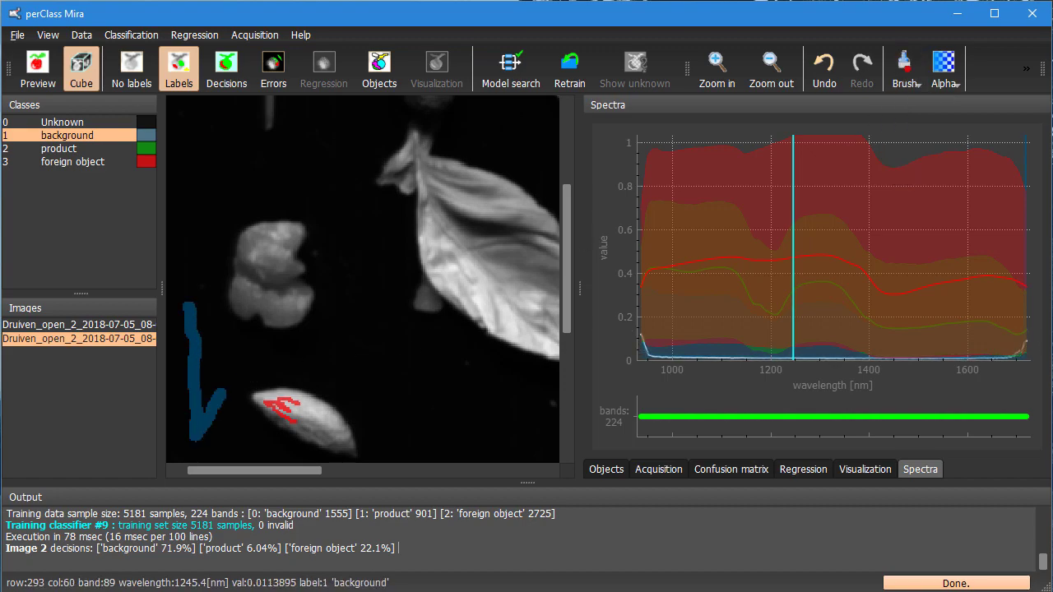
mouse_move(222, 397)
mouse_down()
mouse_move(311, 357)
mouse_move(360, 363)
mouse_up()
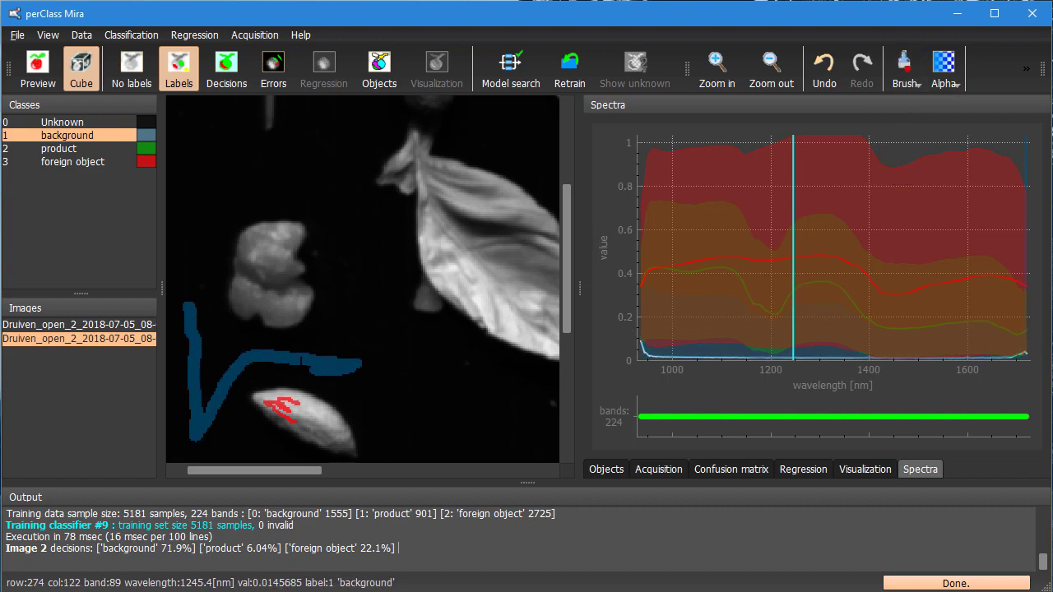
click(569, 67)
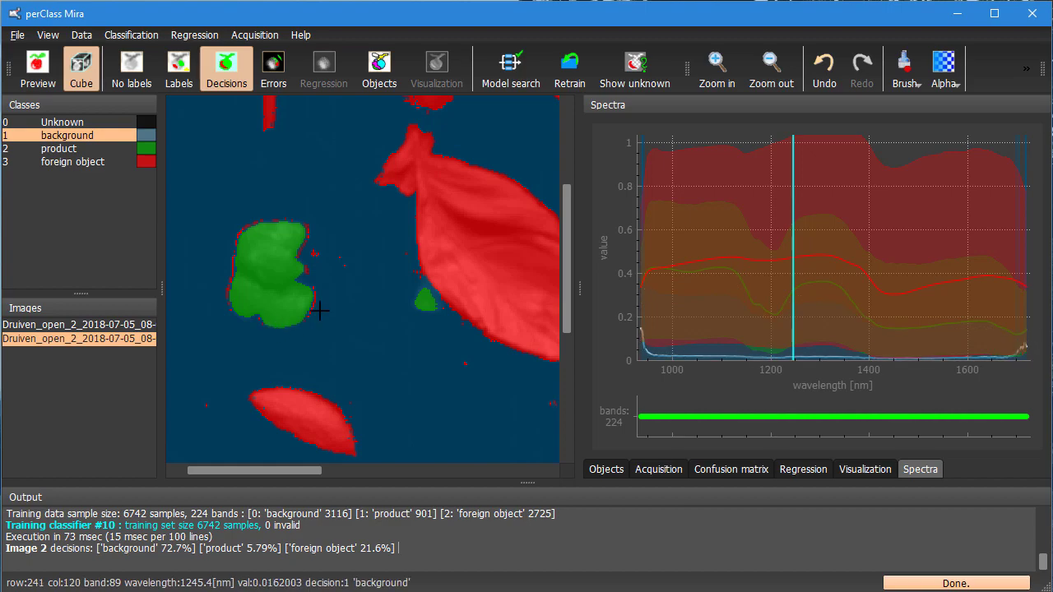
Label the dark area beside the grape and its lower edge as background, retraining in between
scroll(320, 310, up, 3)
key(l)
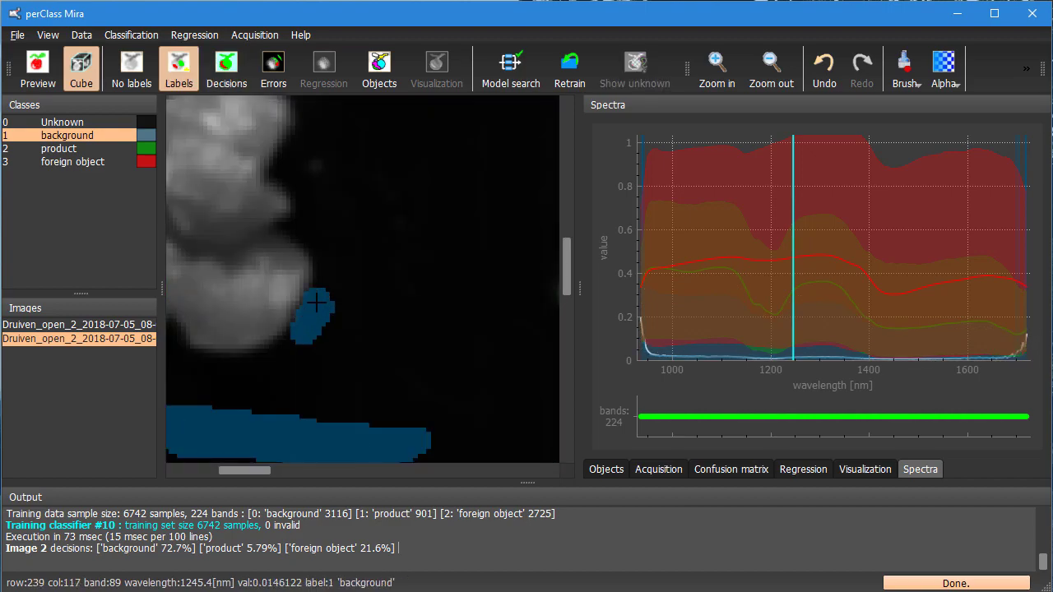
mouse_move(315, 303)
mouse_down()
mouse_move(330, 255)
mouse_move(295, 269)
mouse_move(267, 312)
mouse_up()
key(2)
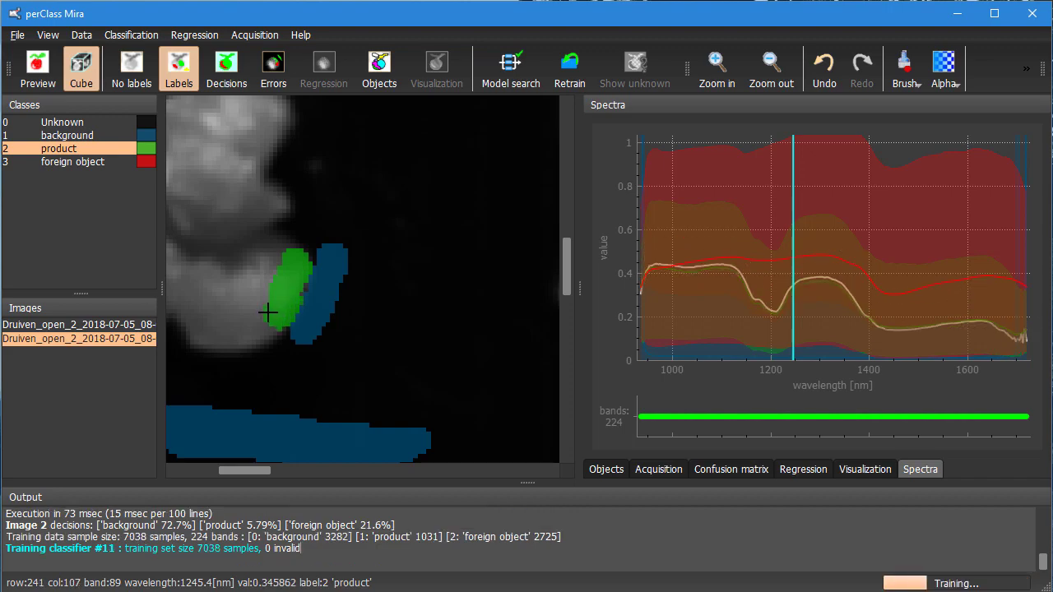
key(l)
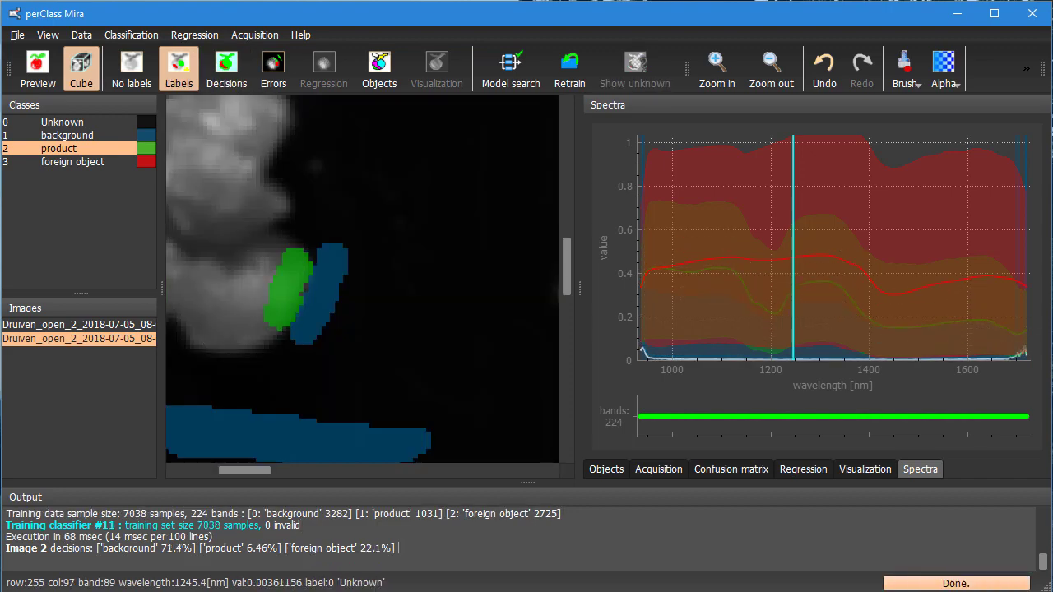
key(1)
drag(245, 366, 263, 365)
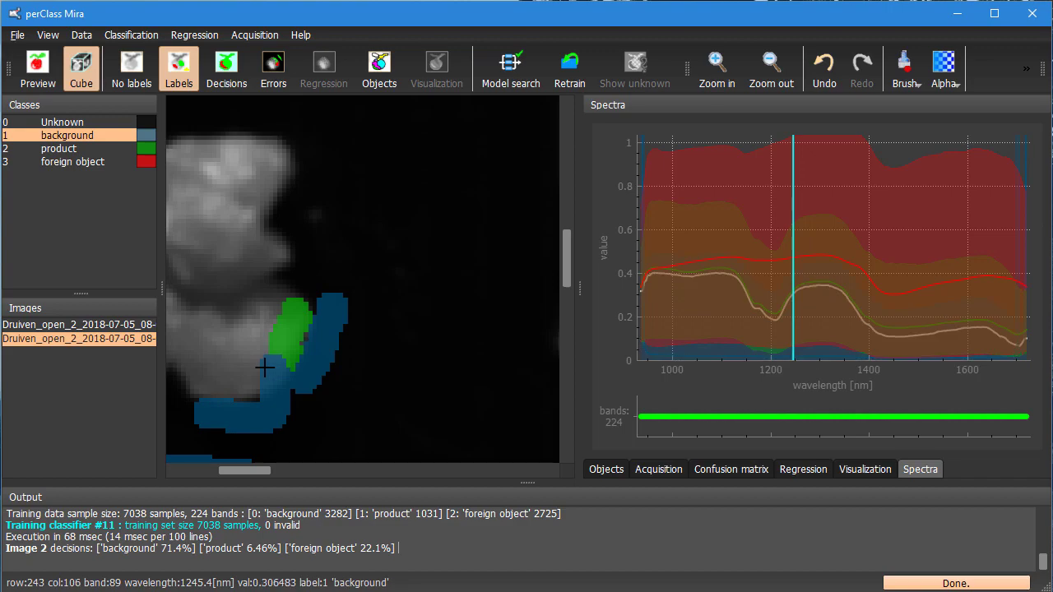
scroll(265, 362, down, 2)
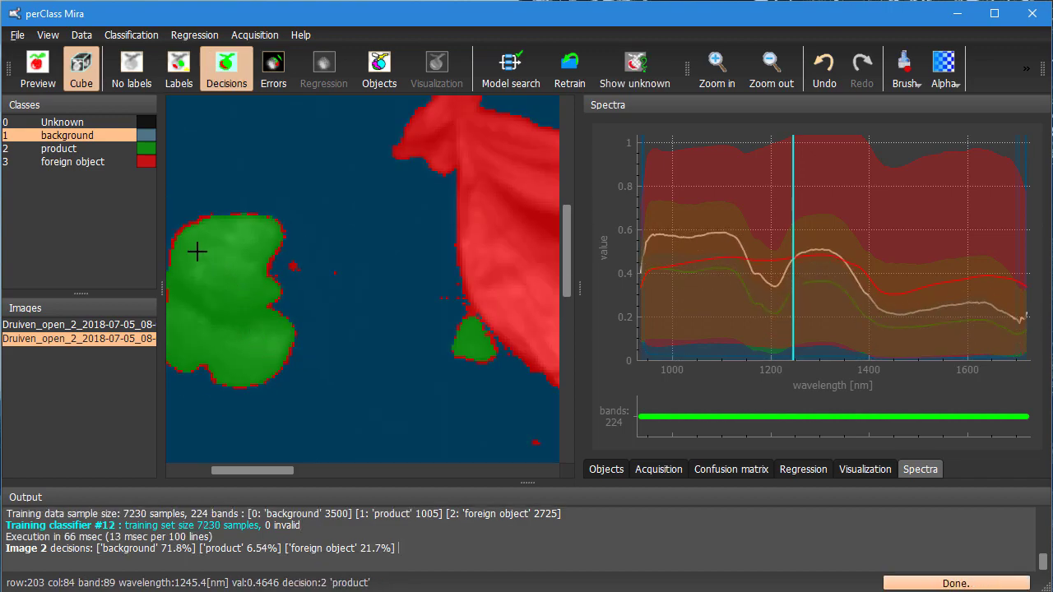
scroll(192, 238, up, 2)
Mark the grape's upper-left edge as product, then zoom out
click(125, 151)
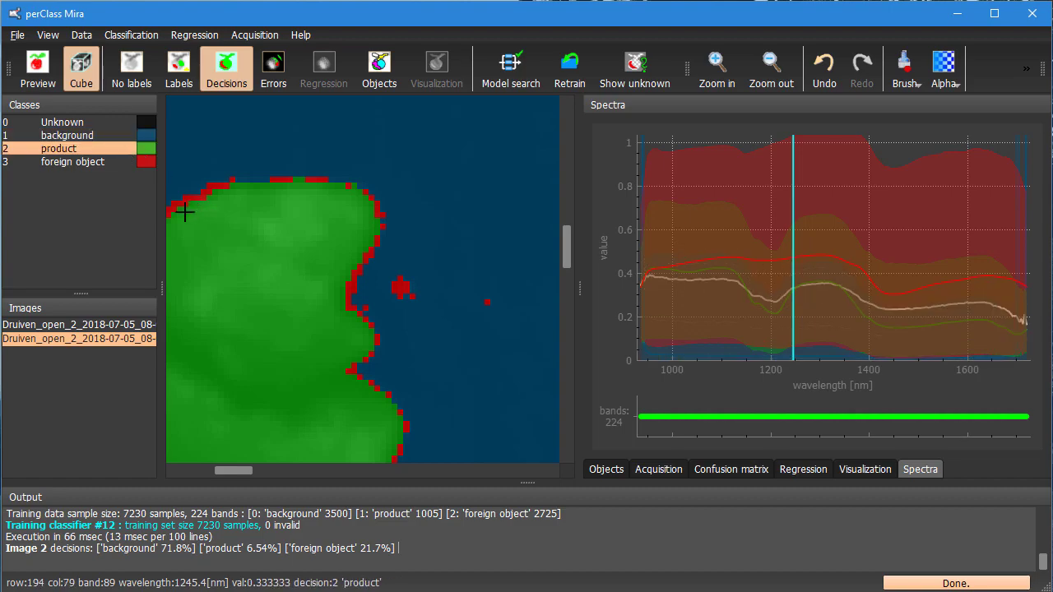
mouse_move(186, 212)
mouse_down()
mouse_move(331, 203)
mouse_move(350, 212)
mouse_move(351, 227)
mouse_move(320, 265)
mouse_up()
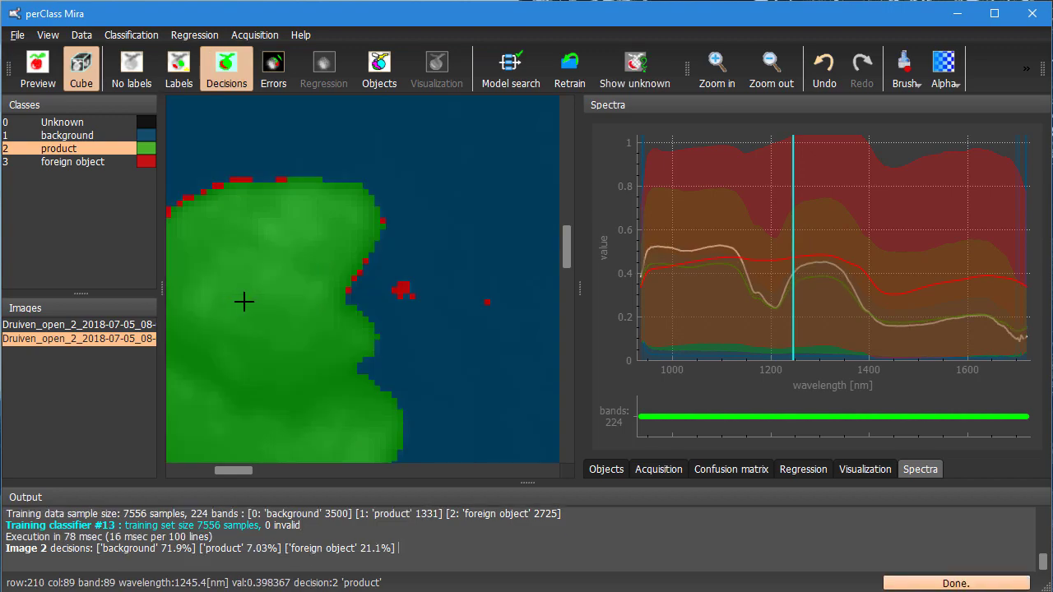
scroll(242, 298, down, 4)
scroll(274, 298, down, 3)
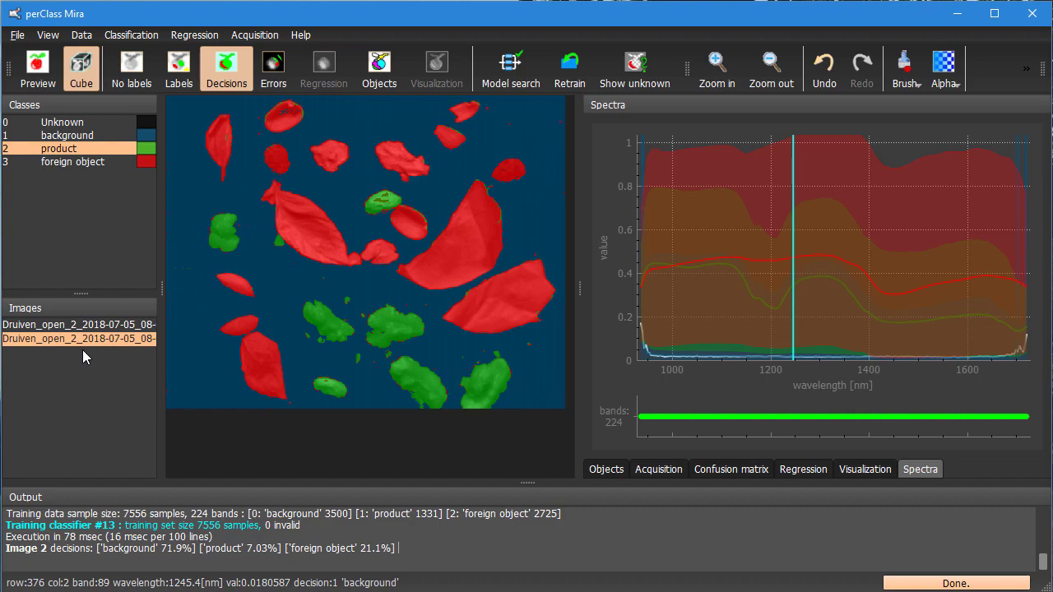
click(131, 35)
mouse_move(262, 195)
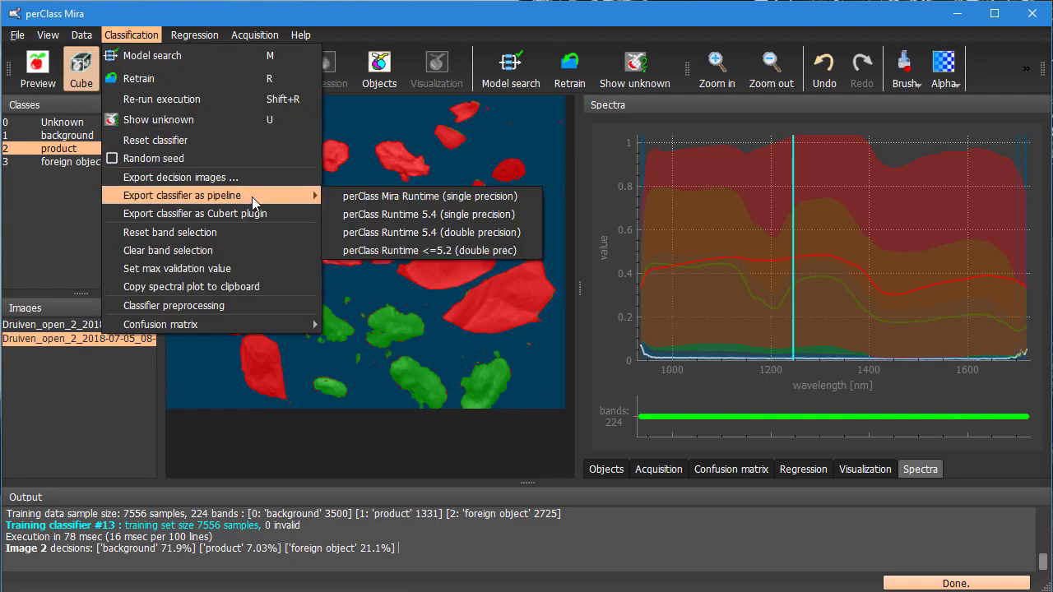
click(404, 170)
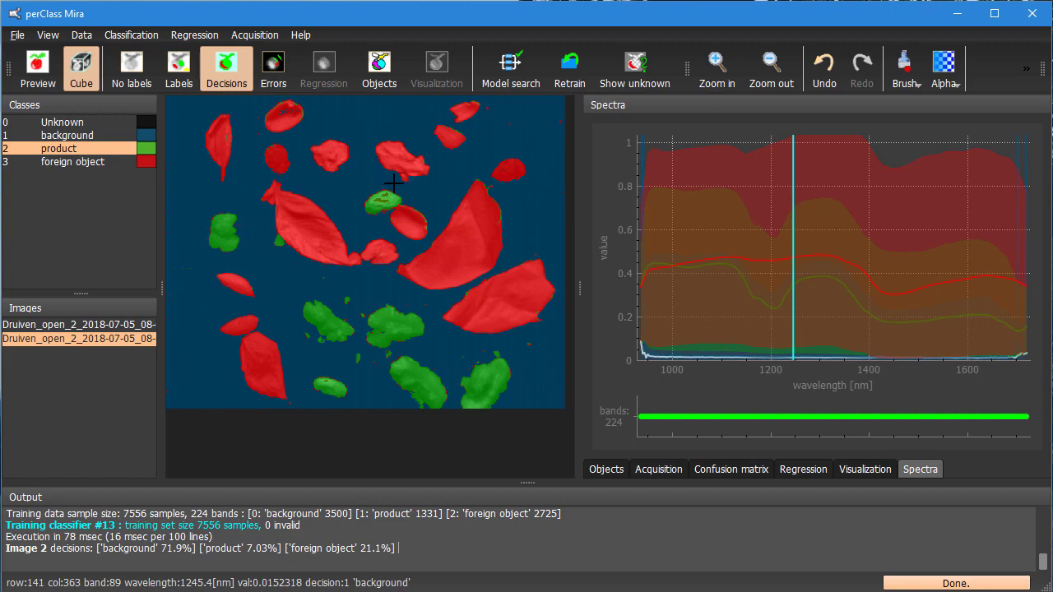